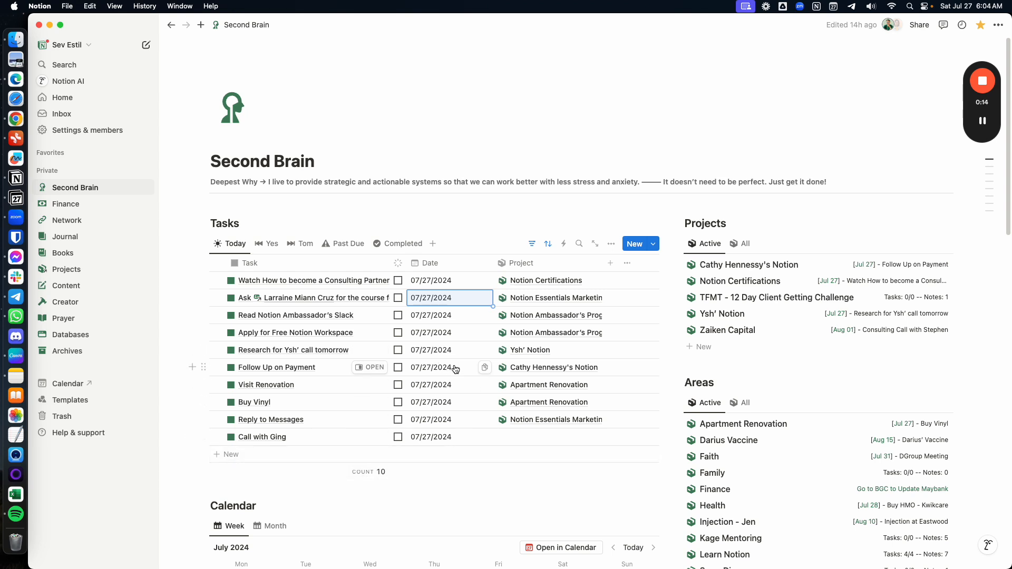
Include a 7:00 AM time in the date of the second task in the Today task list.
left_click(458, 298)
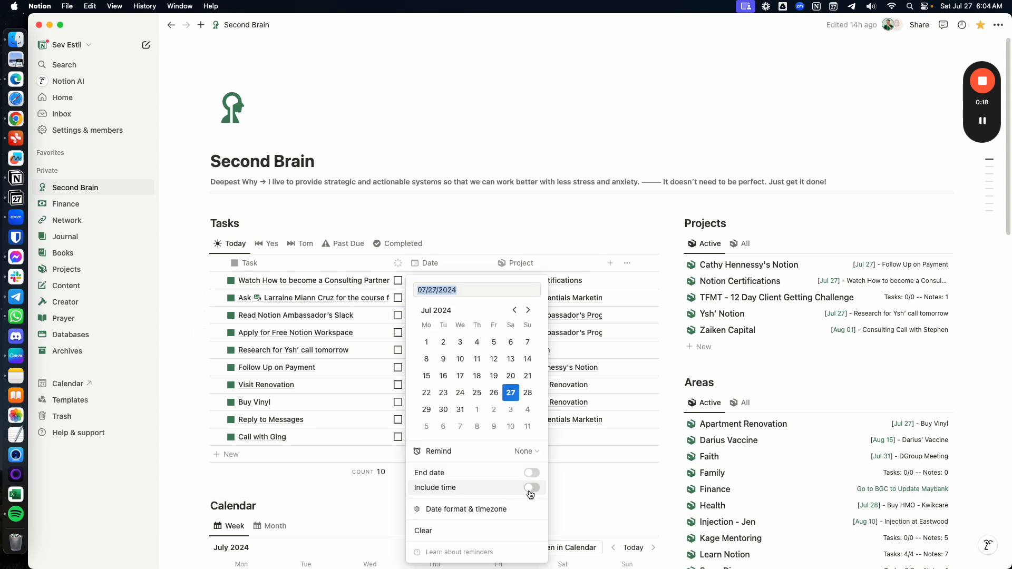
left_click(446, 290)
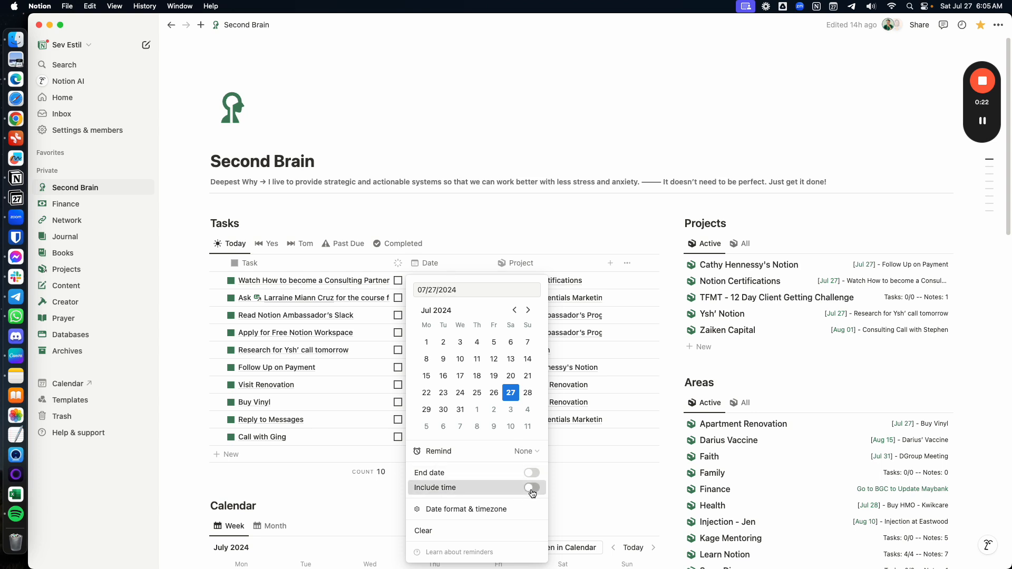
left_click(531, 489)
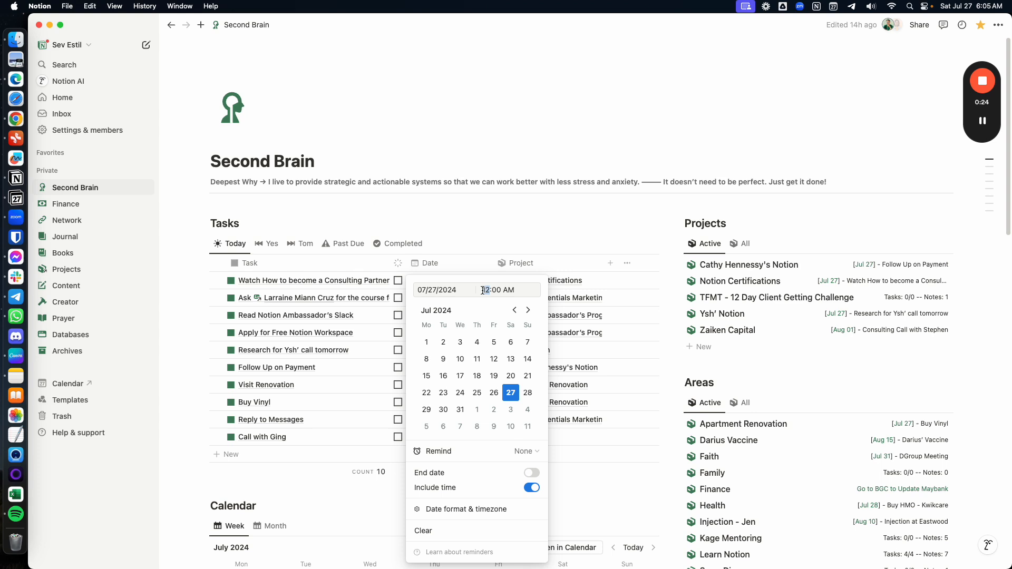
type("7")
key("Return")
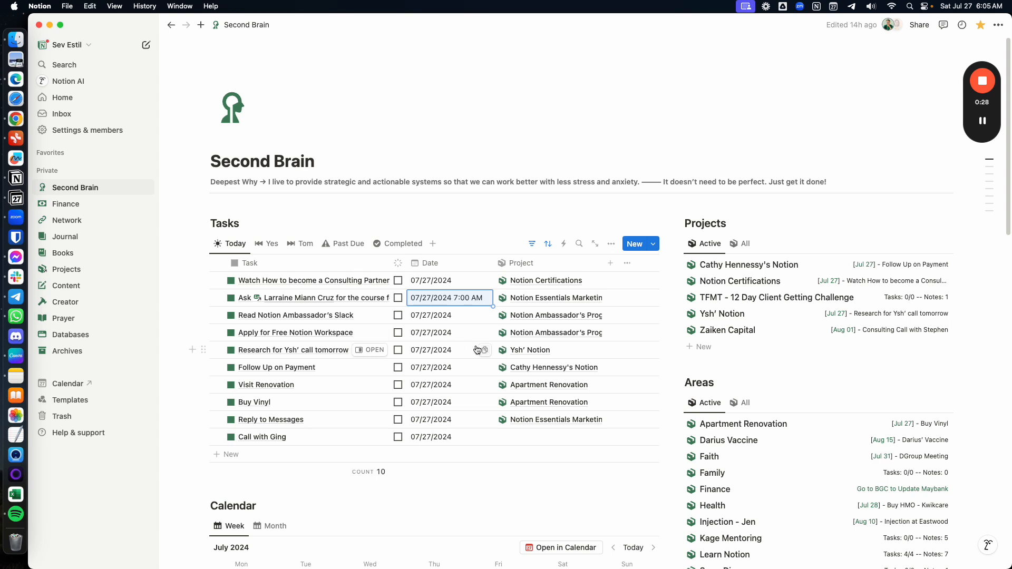
Dismiss the date options of the "Apply for Free Notion Workspace" task and undo the time added to the second task.
left_click(467, 333)
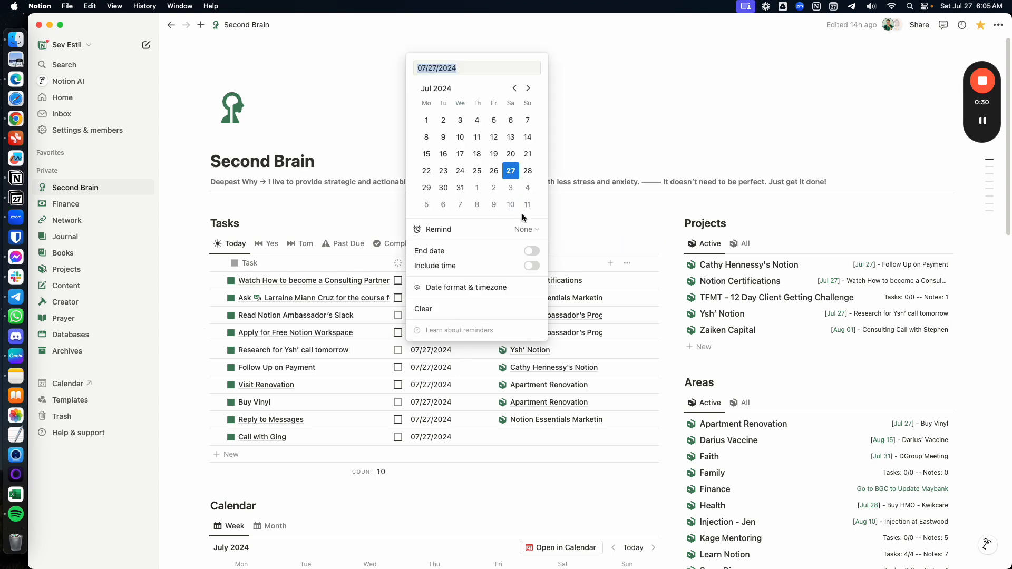
left_click(602, 219)
key("Up")
key("Up")
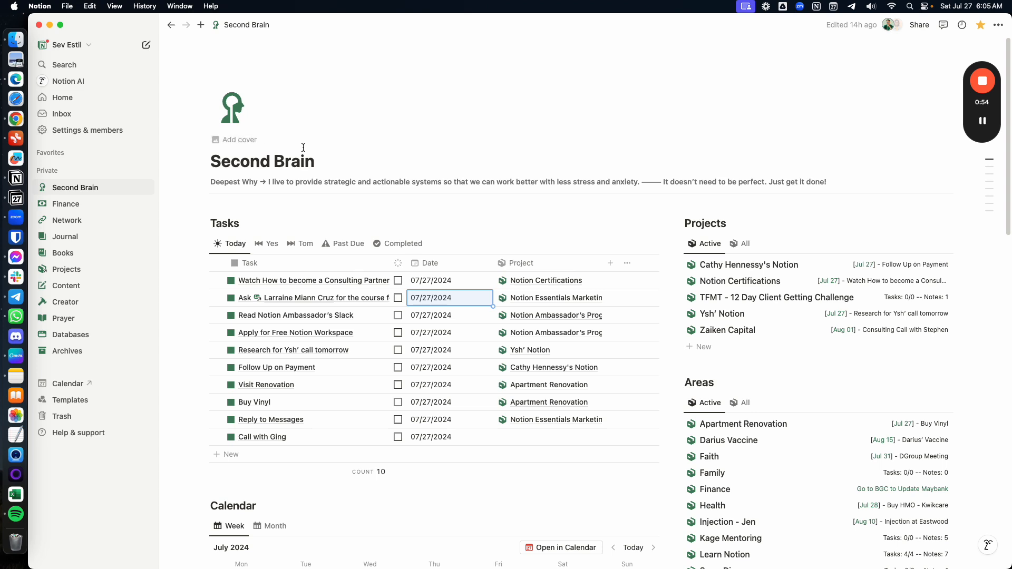
Switch to Notion Calendar and view the Notion databases that can be added under the Work Better workspace.
left_click(16, 199)
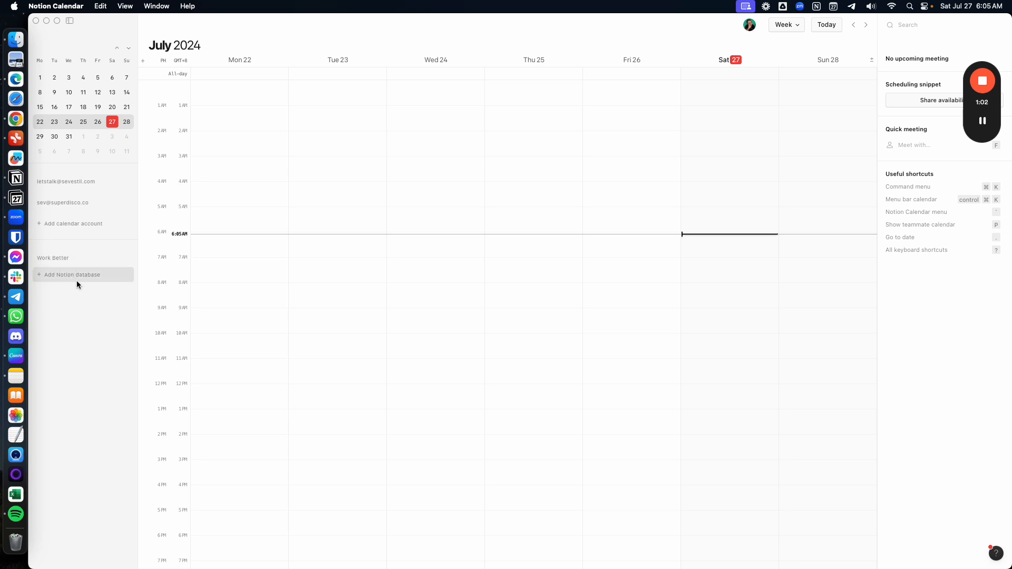
left_click(90, 277)
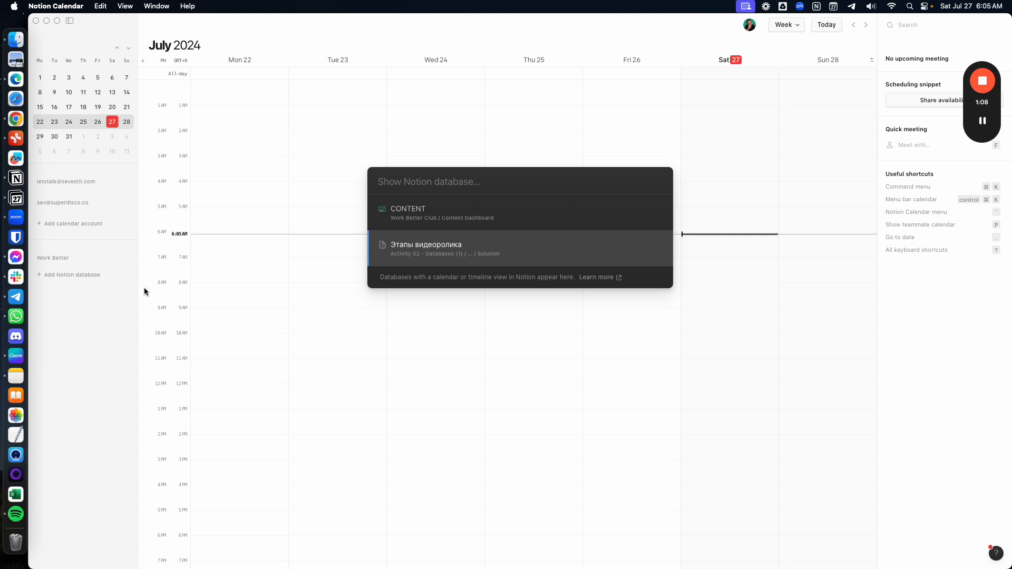
left_click(378, 308)
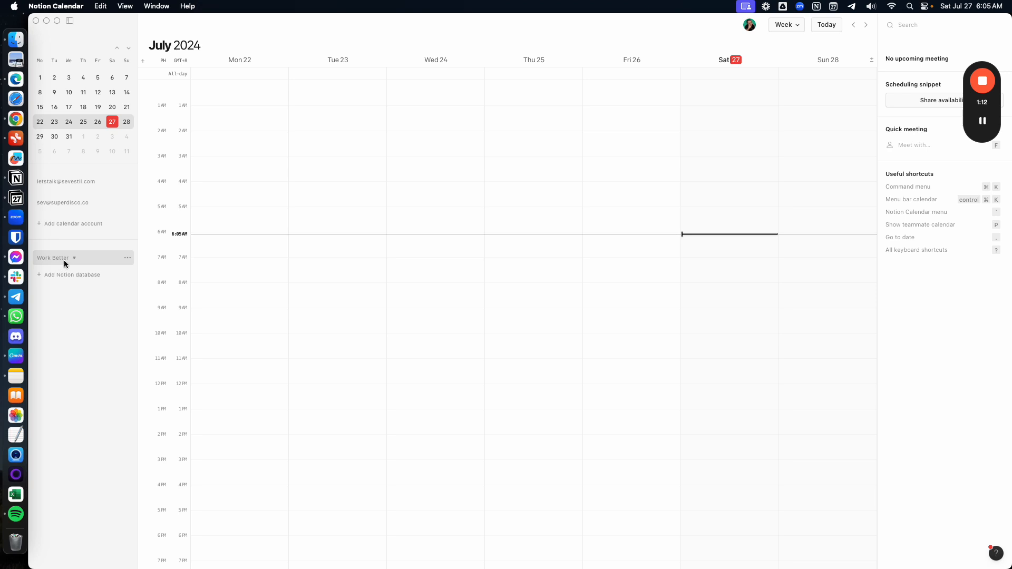
Start connecting another Notion workspace from the calendar's Notion integration settings, keeping the default workspace as is.
left_click(65, 7)
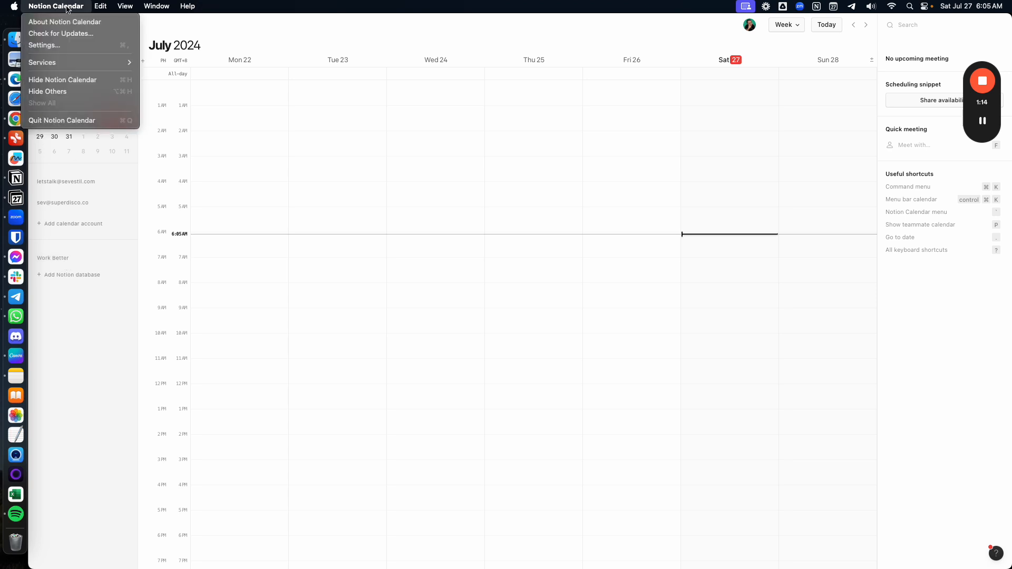
left_click(85, 46)
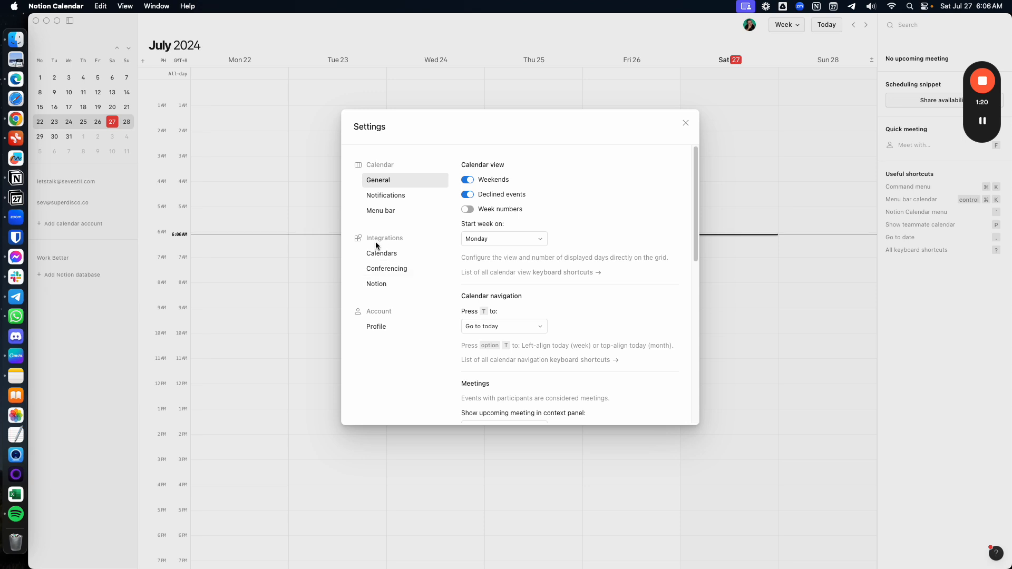
left_click(379, 281)
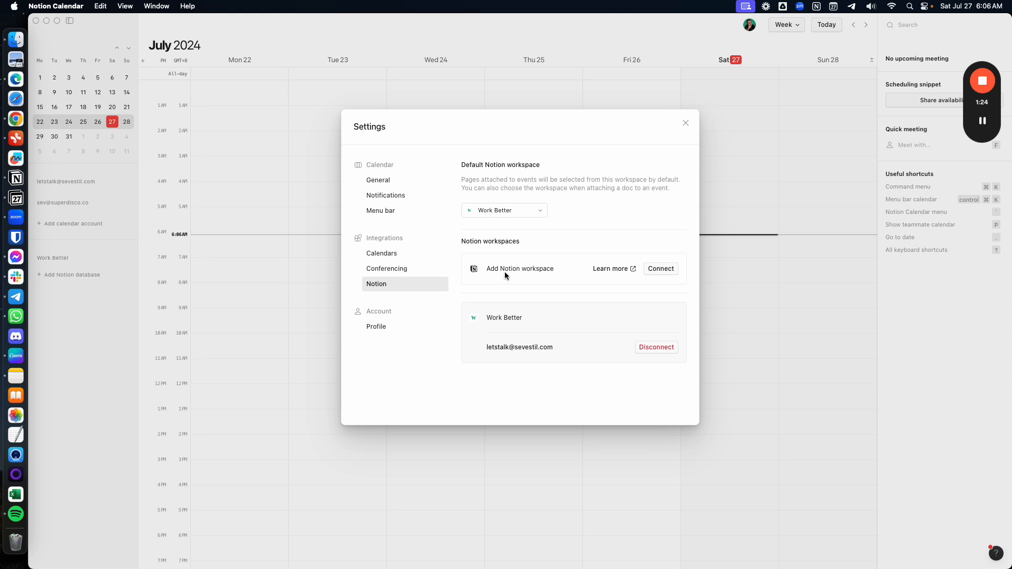
left_click(542, 211)
left_click(523, 216)
left_click(664, 270)
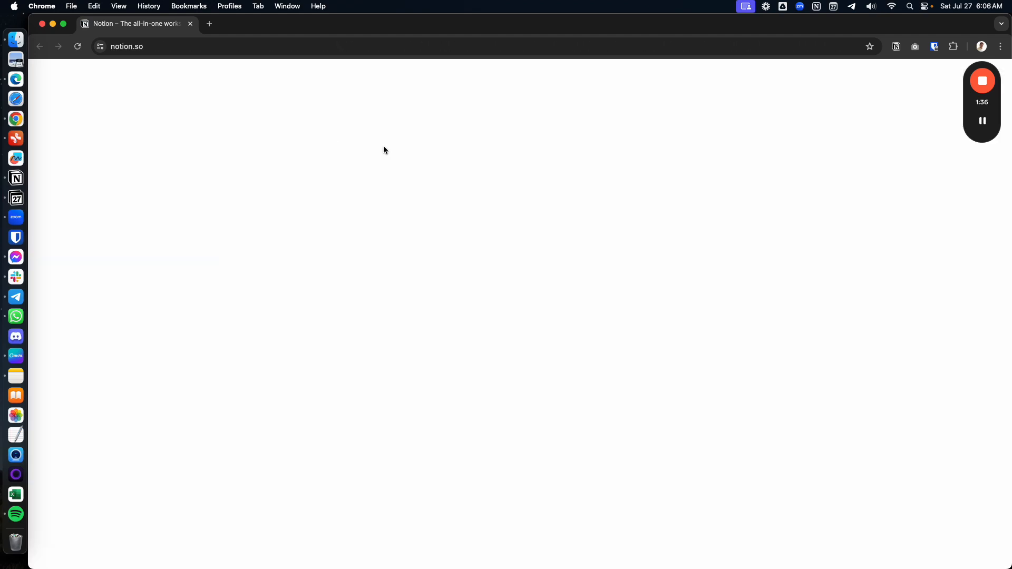
Allow Notion Calendar access to the personal workspace, return to the calendar app and close its settings.
left_click(587, 95)
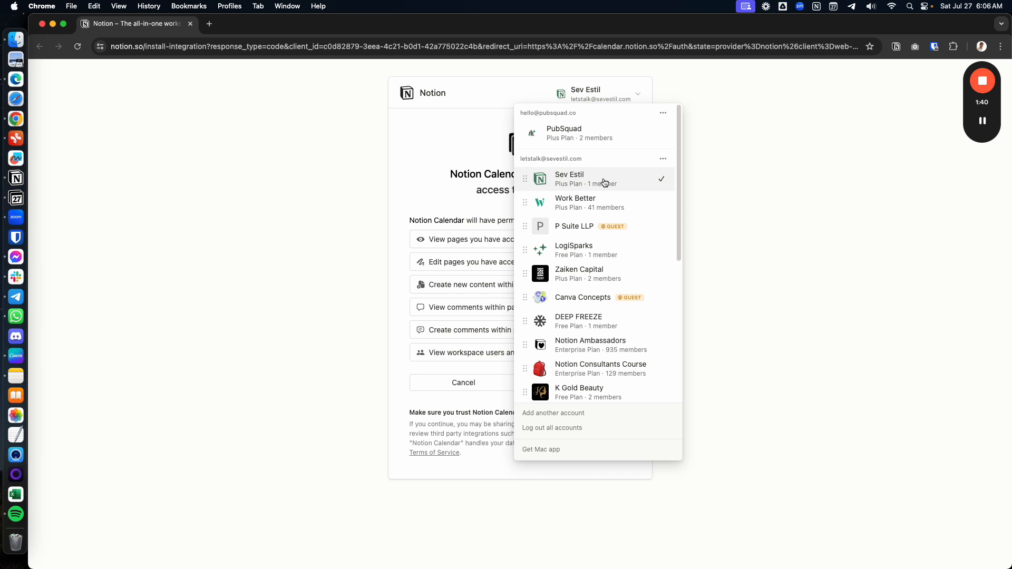
left_click(815, 359)
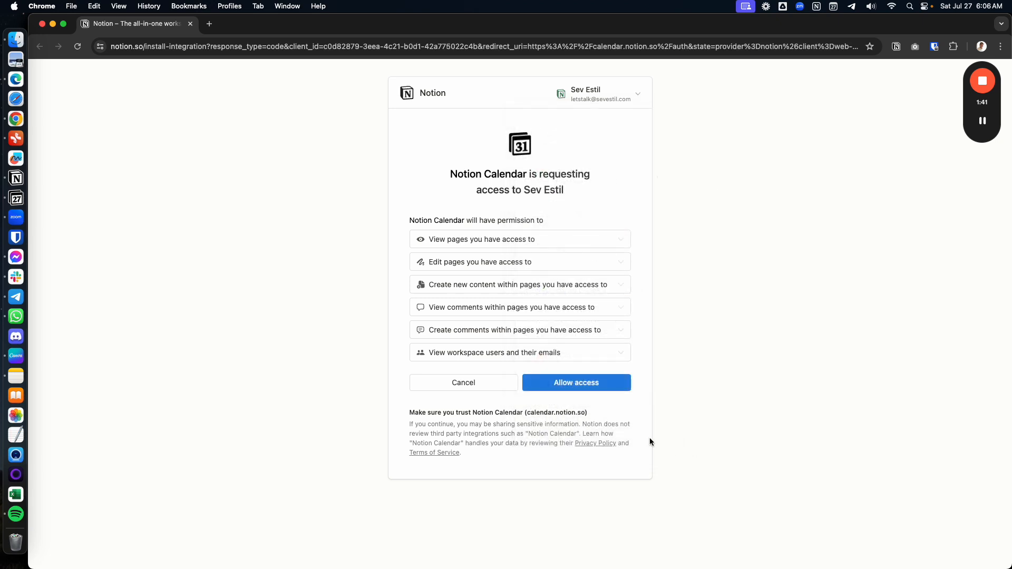
left_click(575, 389)
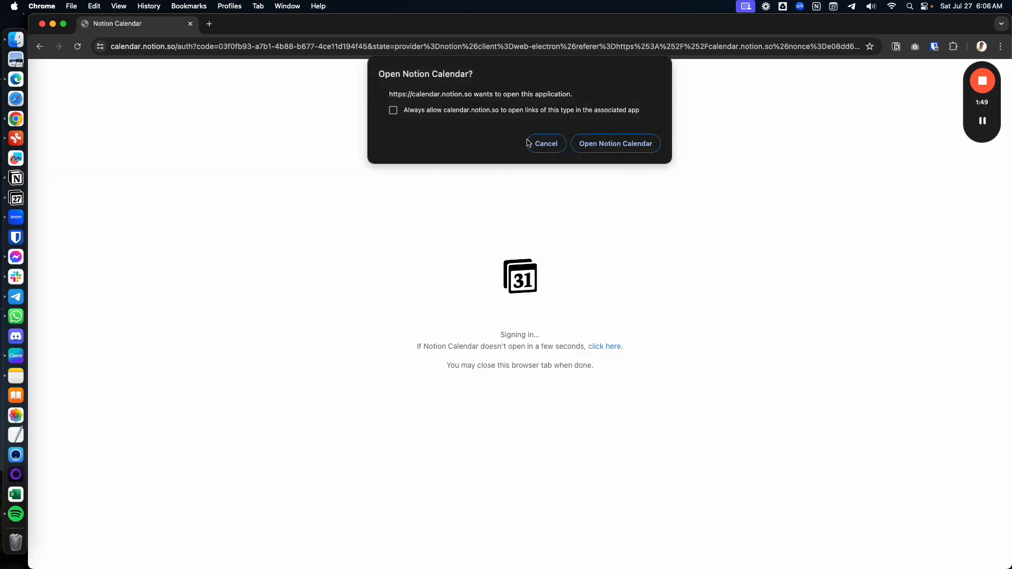
left_click(612, 149)
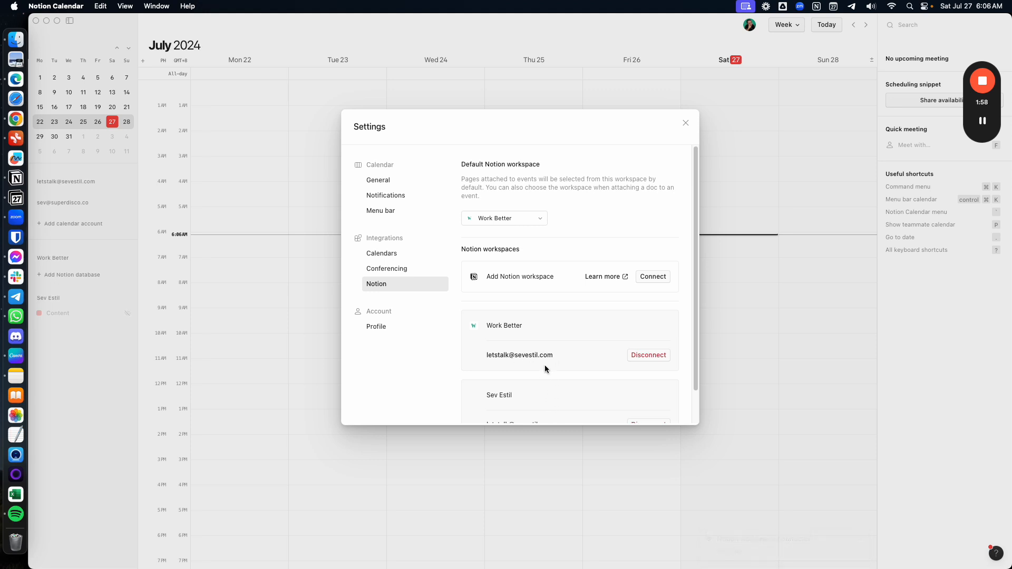
scroll(545, 365, "down", 1)
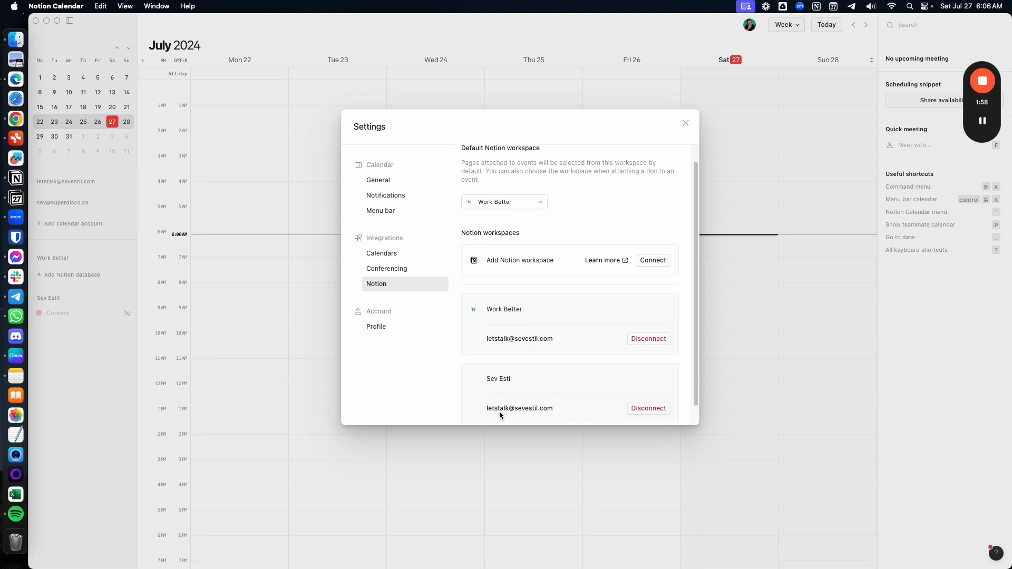
left_click(686, 124)
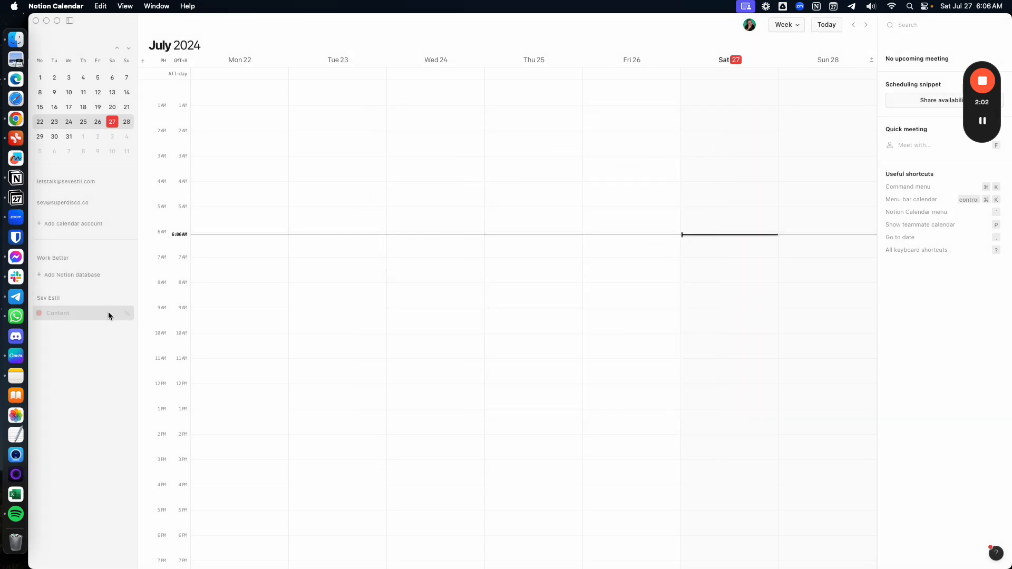
Remove the Content calendar from the personal workspace's list, and switch to the Calendar section of the Second Brain page in Notion.
right_click(122, 313)
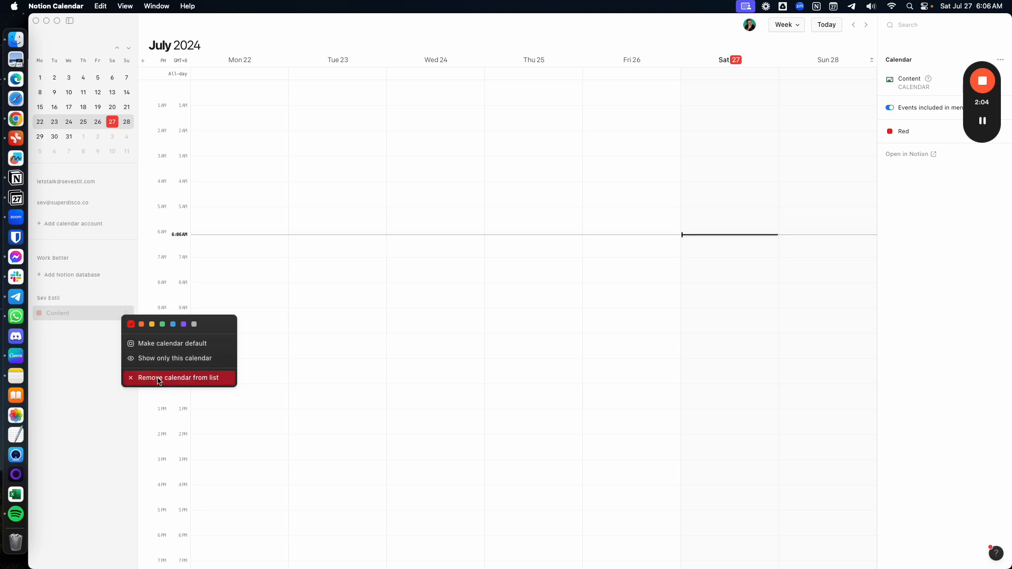
left_click(174, 378)
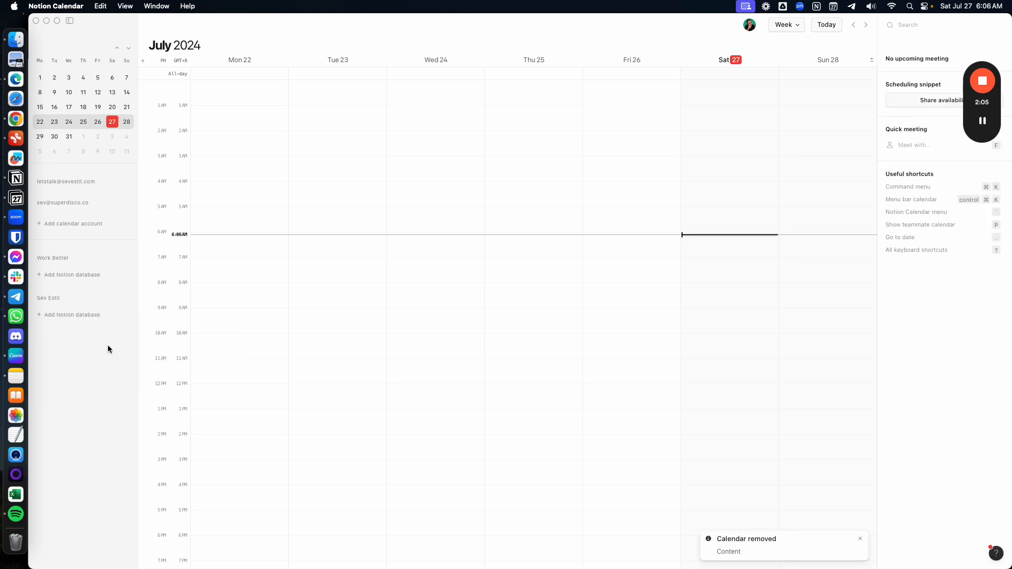
left_click(86, 315)
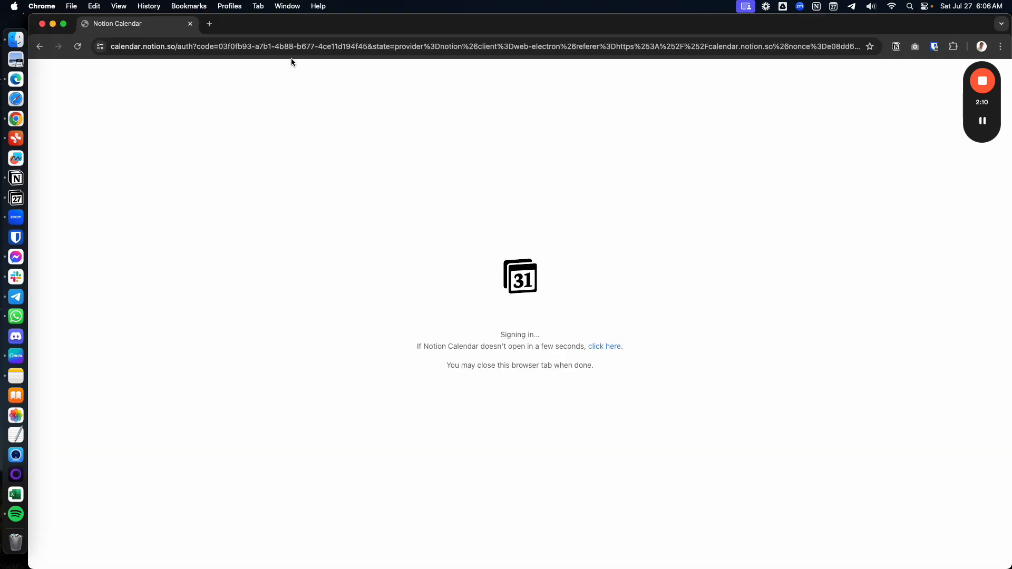
left_click(16, 178)
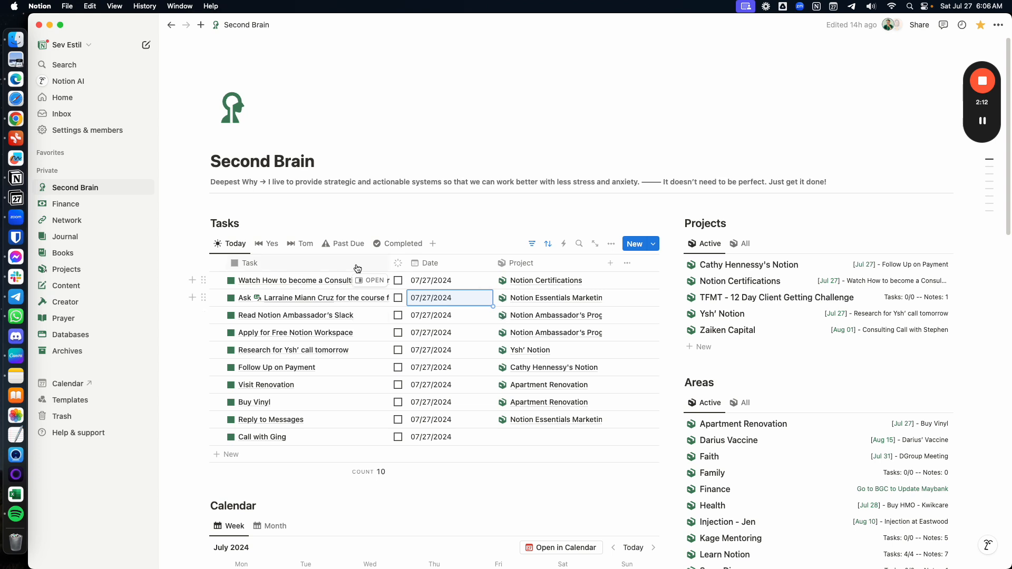
scroll(358, 269, "down", 4)
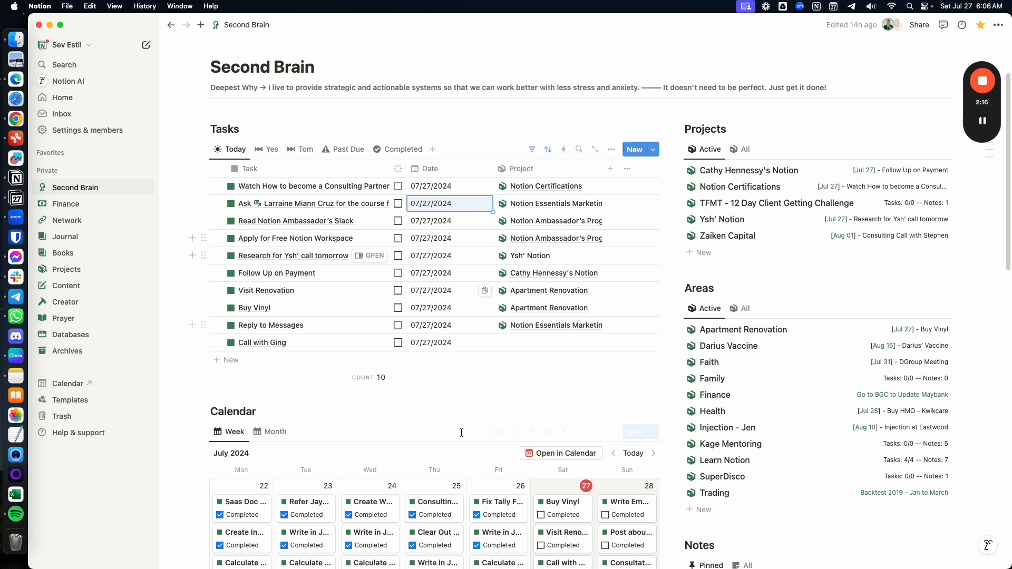
Show the database title on the Calendar section's Week view and the Tasks section's Today view.
left_click(232, 432)
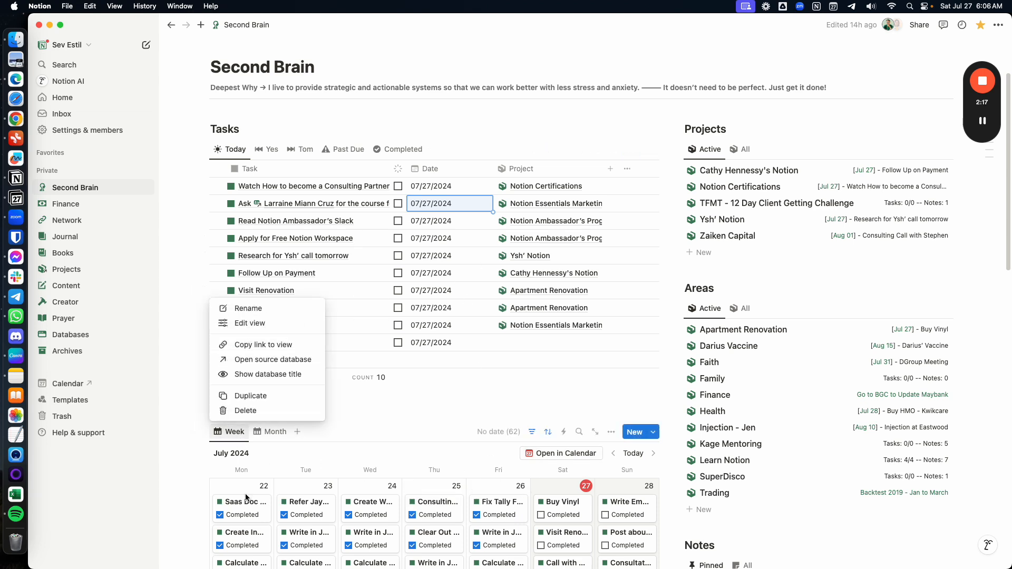
left_click(273, 375)
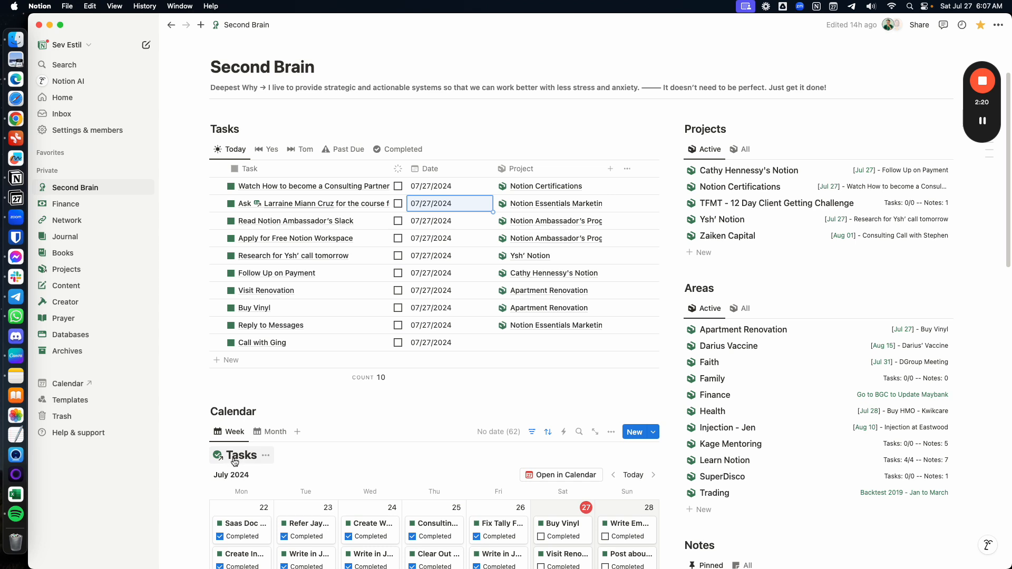
left_click(265, 455)
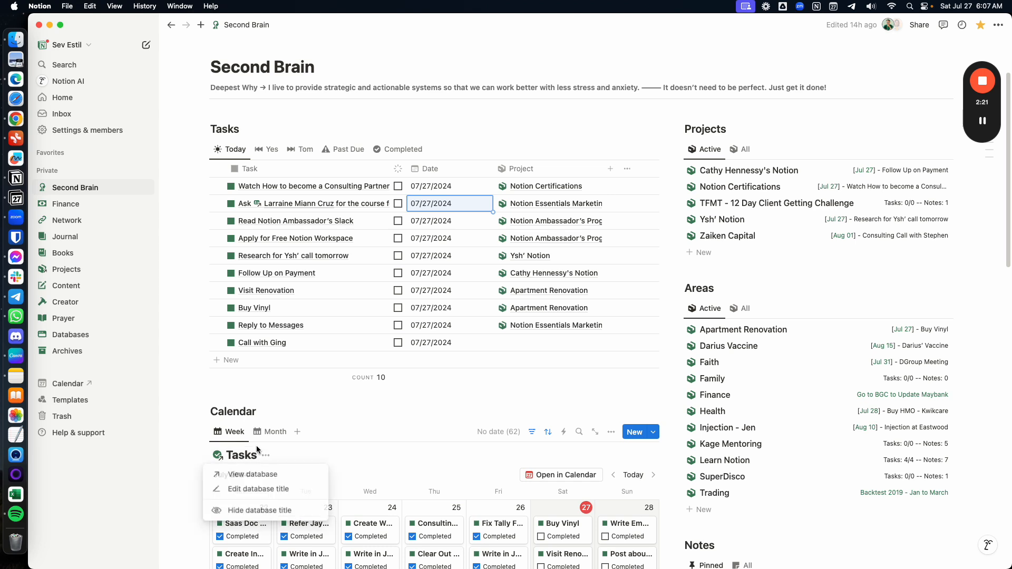
left_click(234, 157)
left_click(234, 153)
left_click(261, 235)
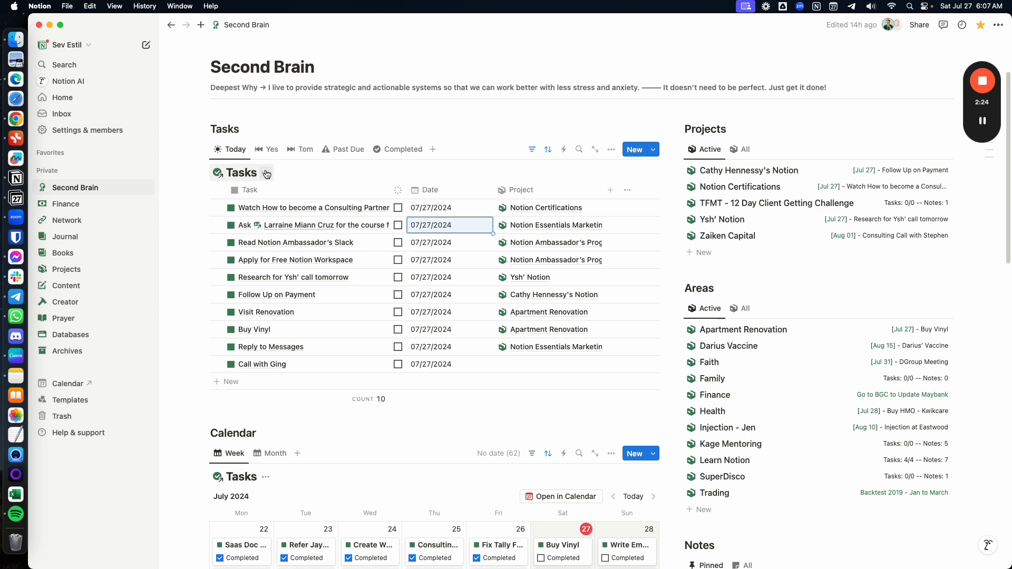
Hide the database titles of the Tasks section's Today view and the Calendar section's Week view.
left_click(267, 174)
left_click(258, 231)
left_click(266, 456)
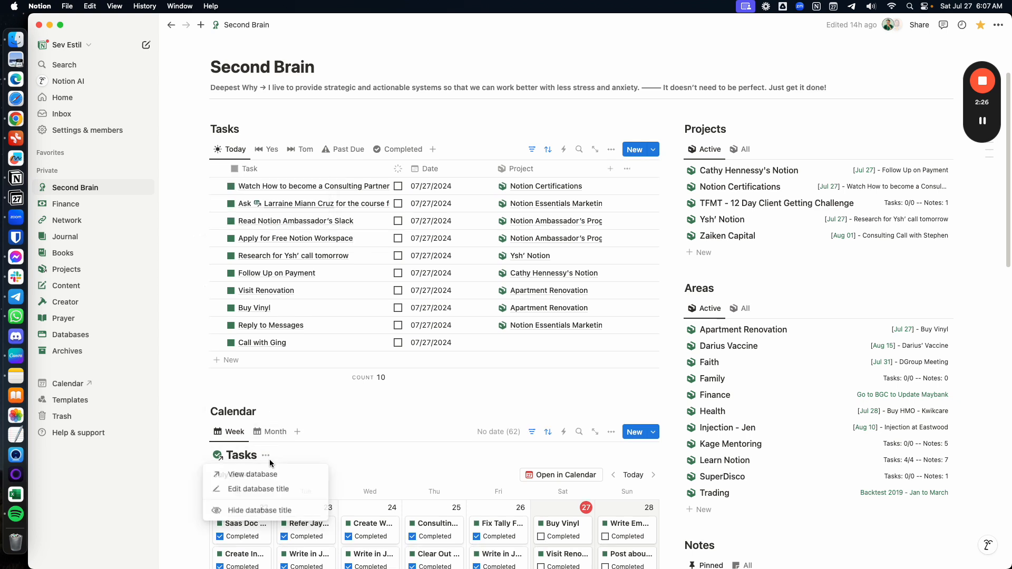
left_click(259, 510)
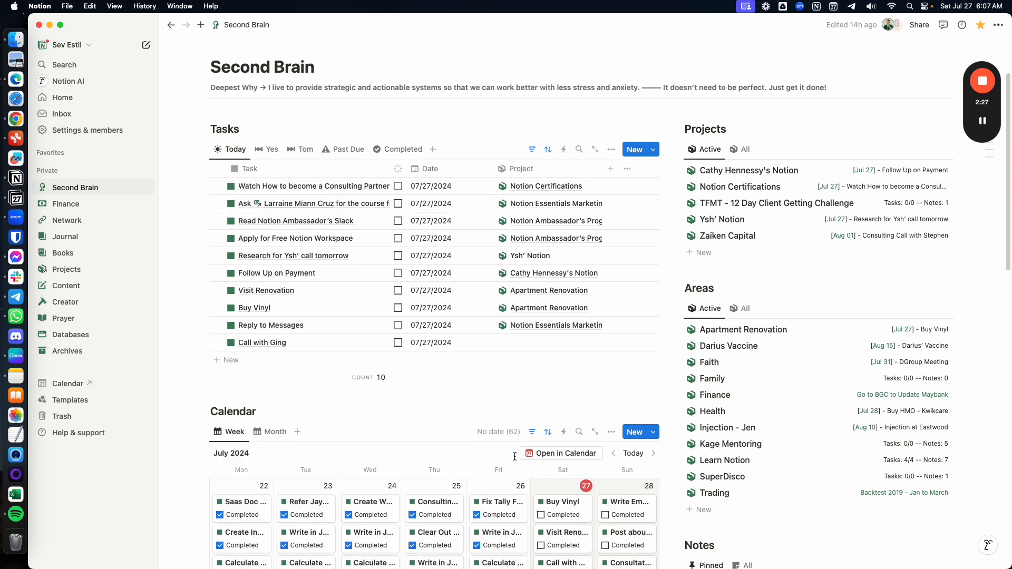
Open the Calendar section's Week view in Notion Calendar to show the tasks there.
left_click(556, 456)
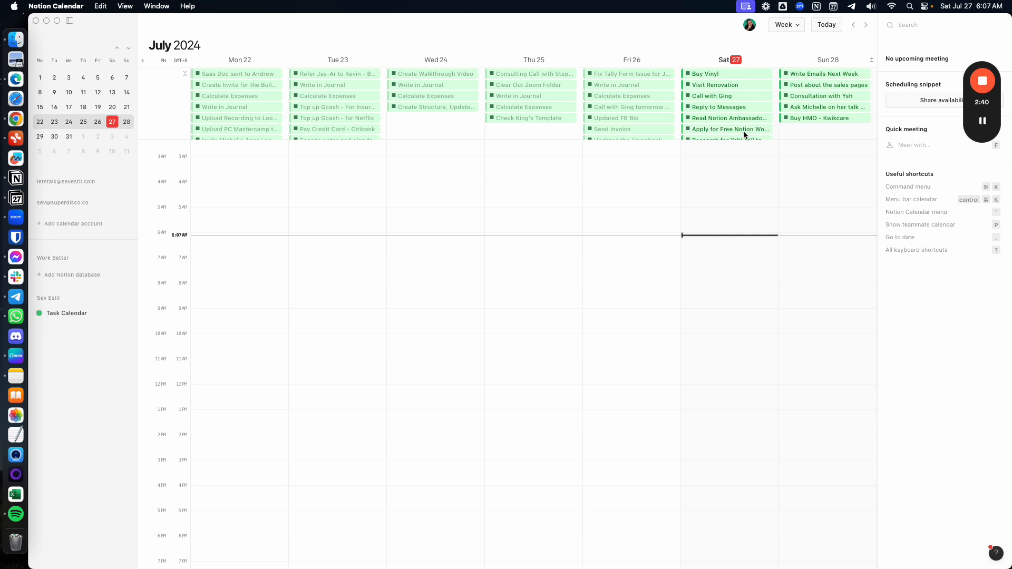
scroll(746, 138, "up", 3)
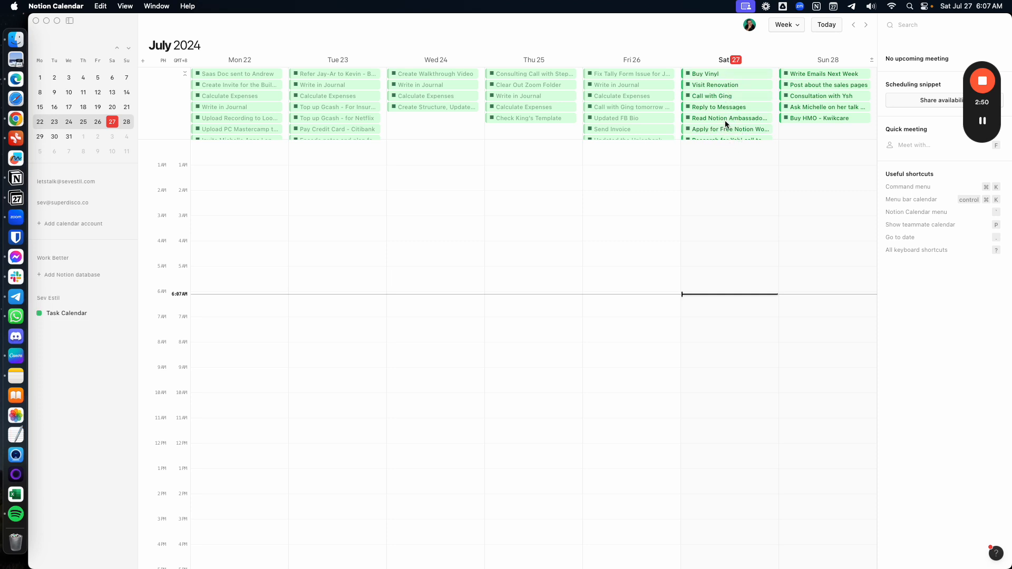
Schedule Saturday's all-day tasks: Notion Ambassador's Slack reading at 7 AM, call research at 10:30 AM, and the course feedback request at 11 AM.
left_click_drag(726, 124, 727, 290)
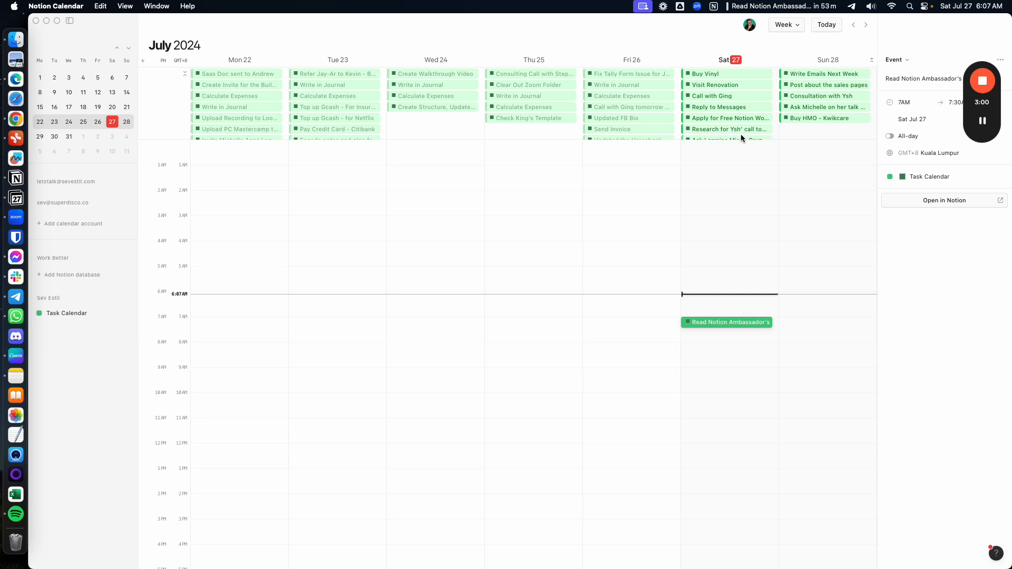
left_click_drag(735, 132, 725, 393)
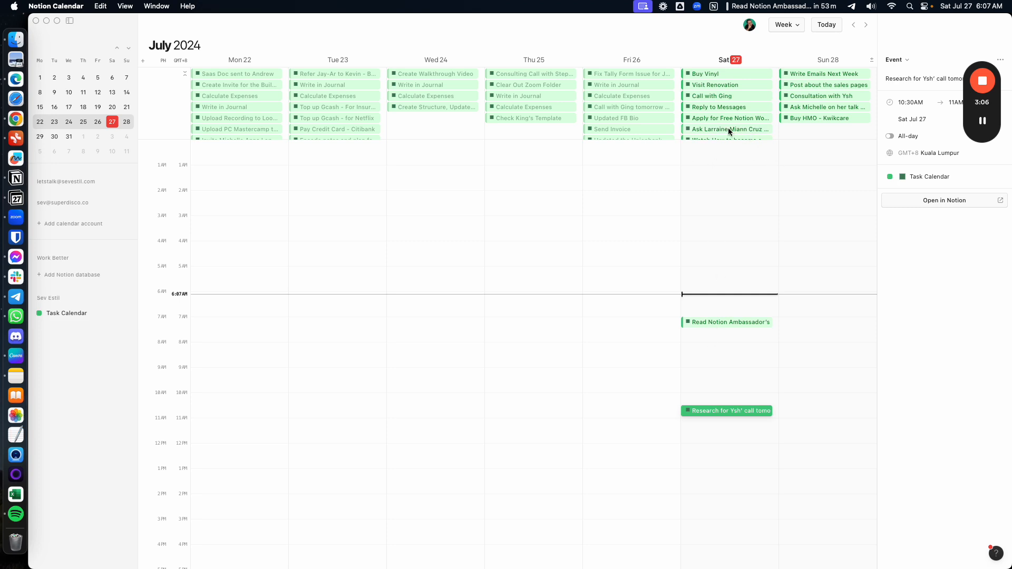
left_click_drag(729, 128, 732, 405)
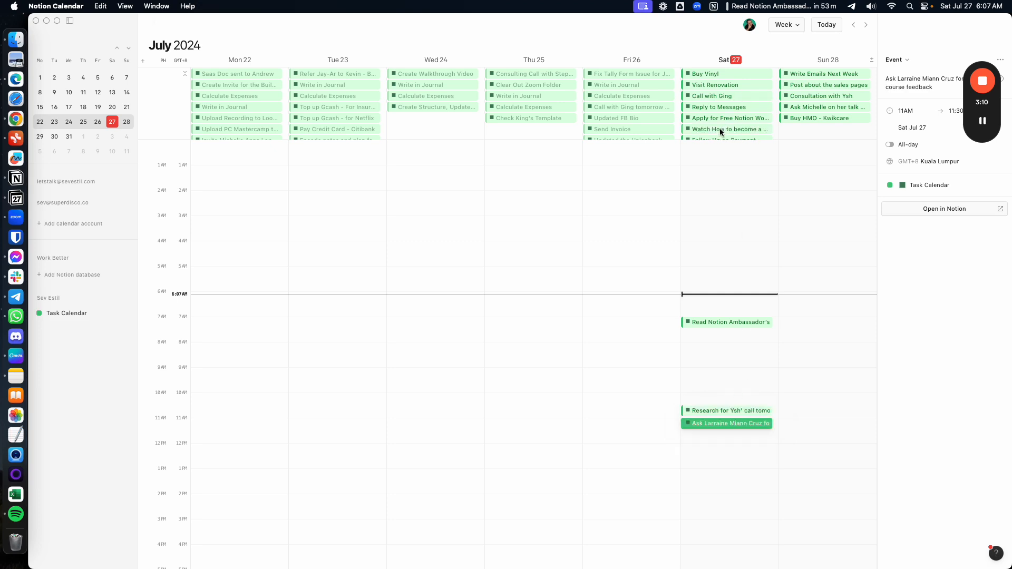
Schedule Saturday's Notion workspace application at 7:30 AM, the Consulting Partner video at 8 AM, and Reply to Messages at 11:30 AM.
left_click_drag(721, 131, 732, 332)
left_click_drag(738, 117, 741, 305)
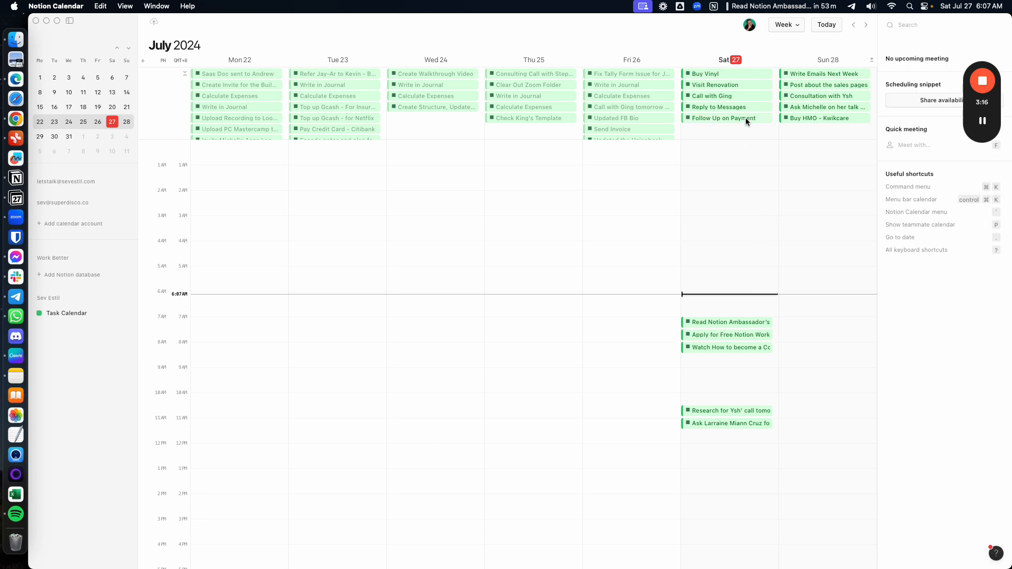
left_click_drag(734, 107, 738, 395)
key("Escape")
Place Saturday's Follow Up on Payment task at 1:30 AM and the call task at 1 PM.
left_click_drag(726, 108, 723, 185)
left_click_drag(723, 96, 728, 172)
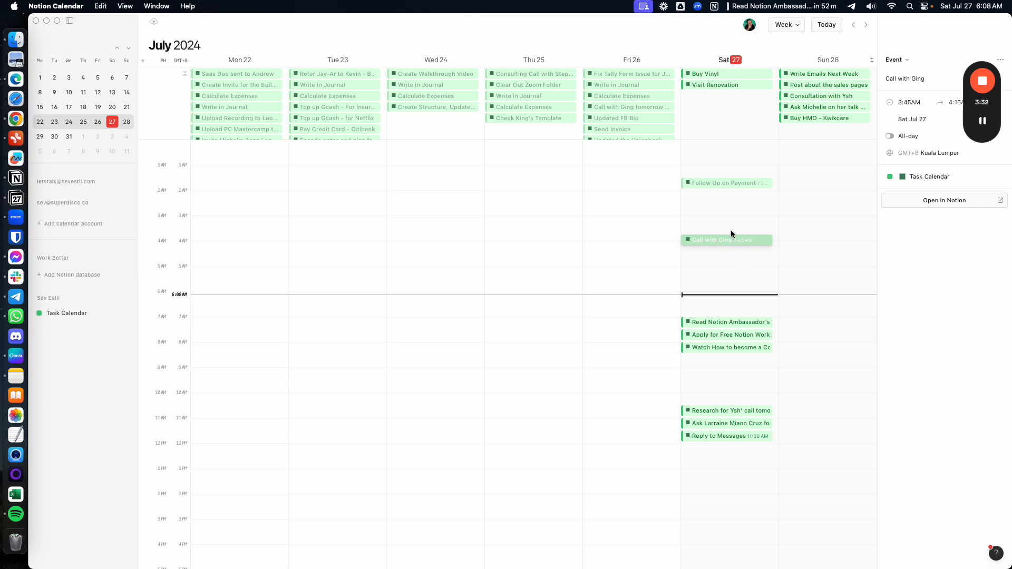
left_click_drag(731, 234, 714, 474)
Schedule Saturday's Visit Renovation task at 10 AM and Buy Vinyl at 2 PM.
left_click_drag(734, 87, 762, 337)
key("Escape")
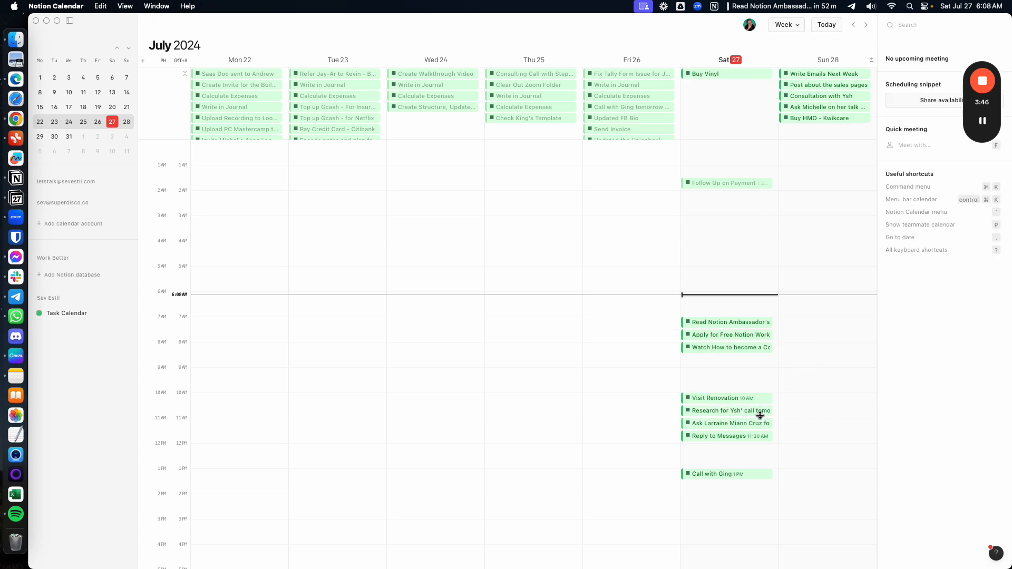
left_click_drag(721, 74, 747, 435)
Move the call research, course feedback request and Reply to Messages tasks together so the block starts at 11:30 AM.
left_click(734, 399)
left_click_drag(666, 409, 723, 445)
left_click(735, 437)
left_click_drag(739, 411, 738, 434)
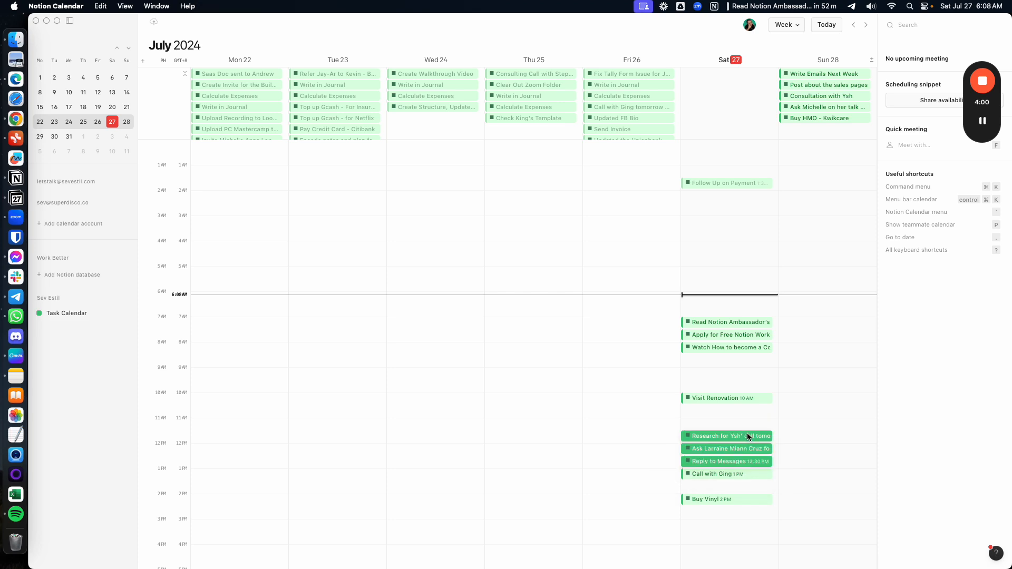
left_click(756, 416)
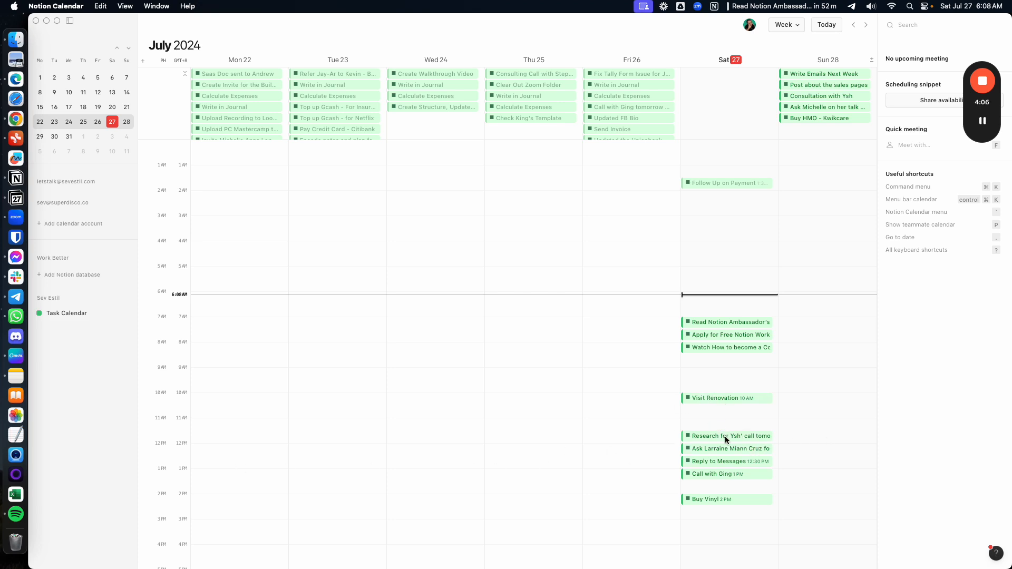
Move the call research task to 1:30 PM, the course feedback request to 2:30 PM, and Reply to Messages to 6:30 AM.
left_click_drag(727, 436, 745, 484)
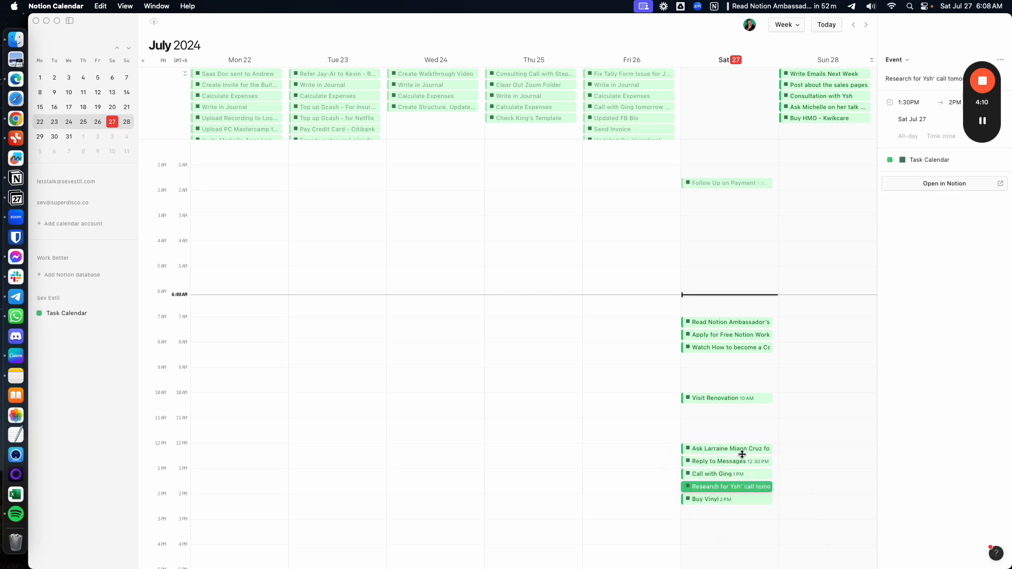
left_click_drag(742, 449, 746, 312)
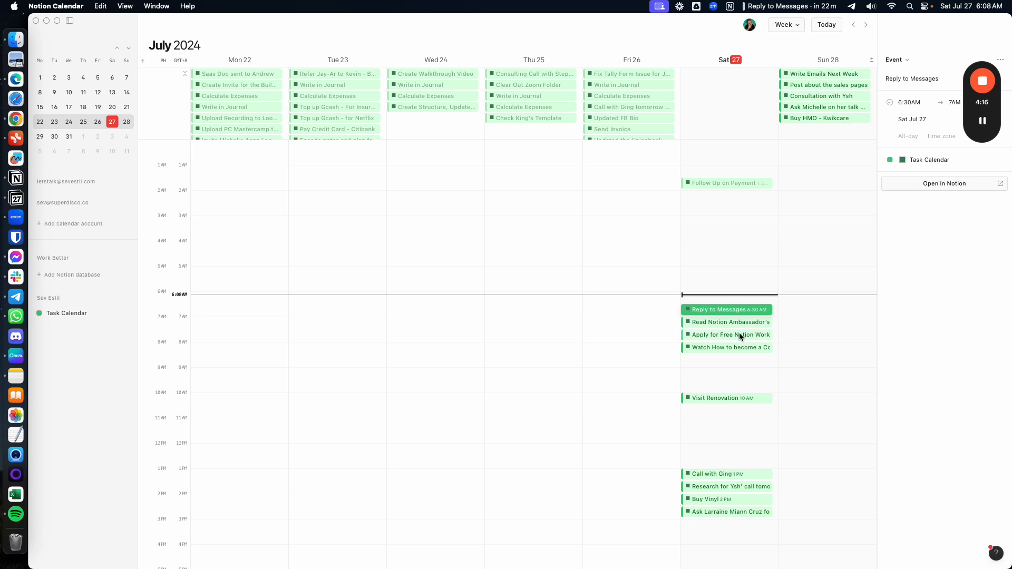
Move the Consulting Partner video task to 8:30 AM and Reply to Messages to 8 AM.
left_click_drag(725, 347, 726, 360)
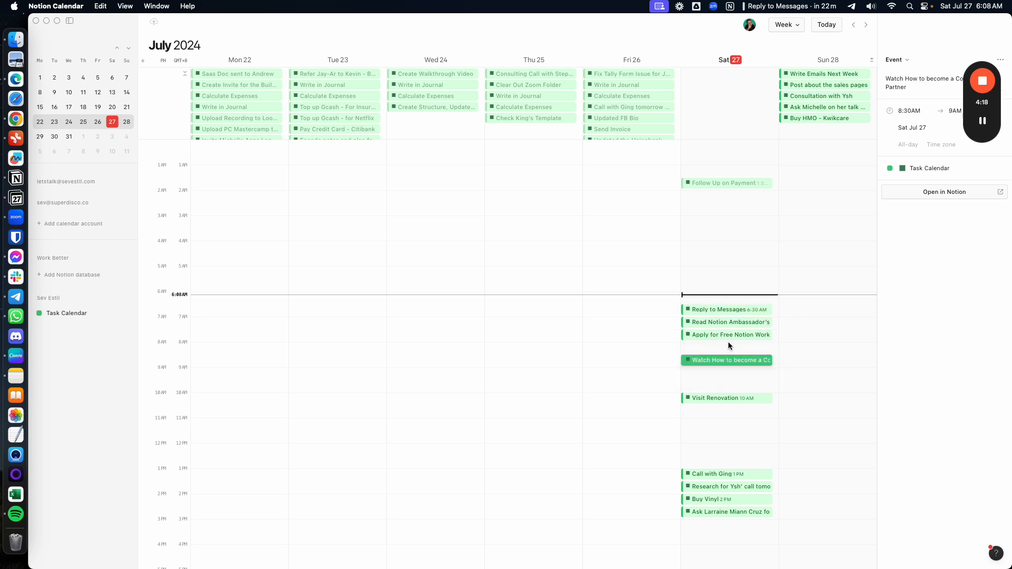
left_click(727, 311)
left_click_drag(728, 312, 727, 344)
left_click(861, 323)
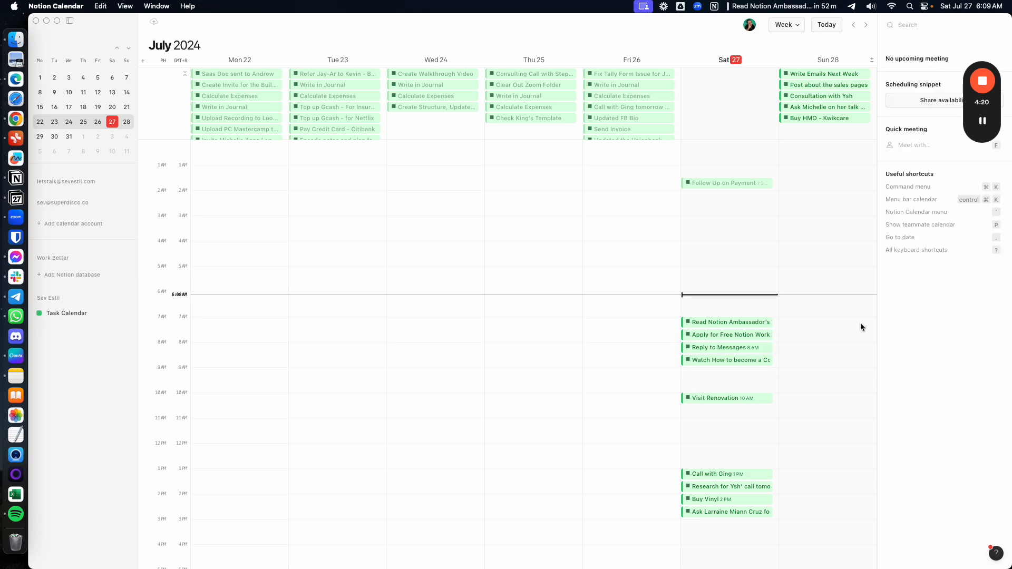
Move Saturday's Follow Up on Payment task to 3 PM, directly after the course feedback request.
left_click(715, 183)
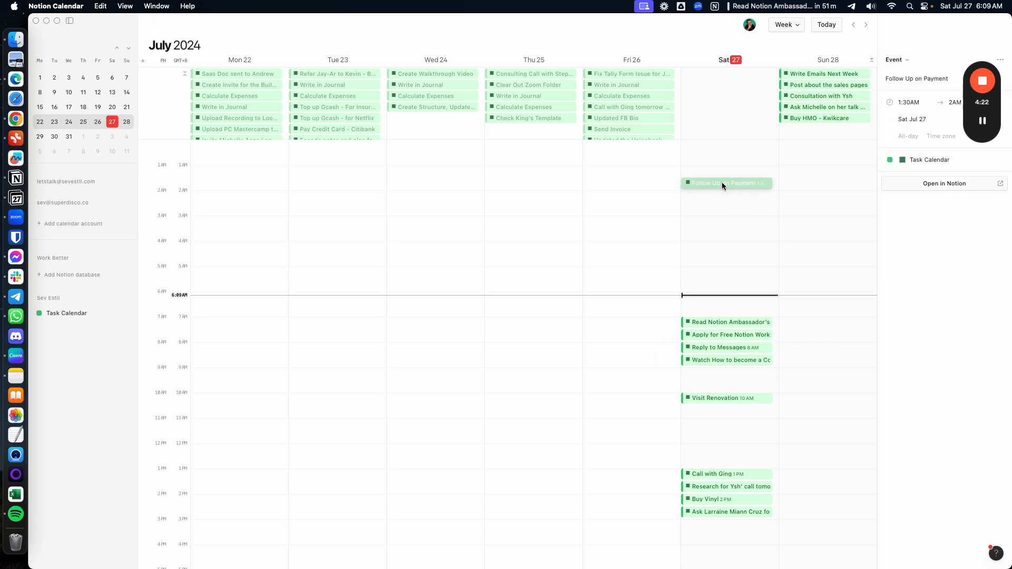
left_click_drag(722, 184, 749, 520)
key("Escape")
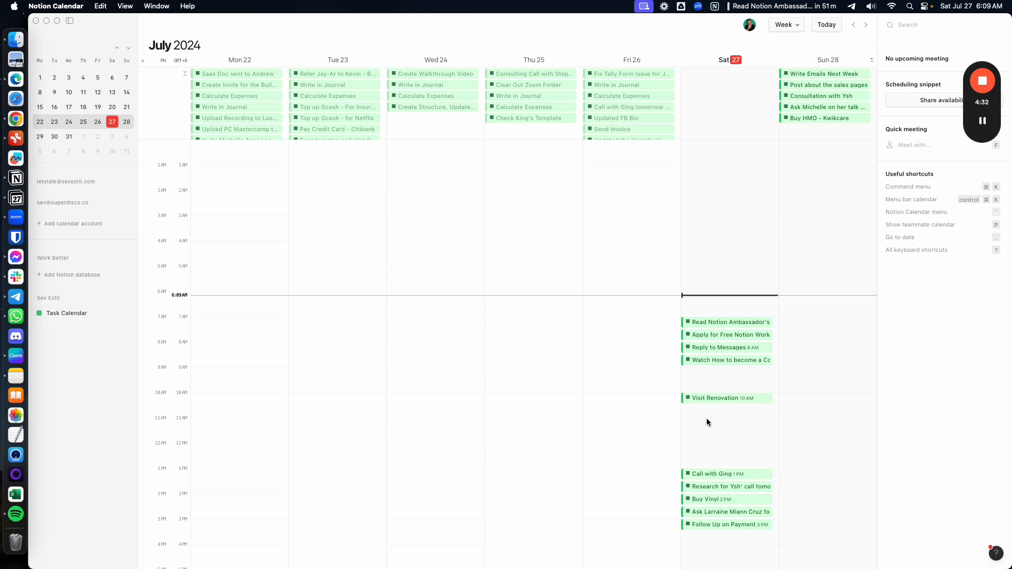
Duplicate Saturday's Visit Renovation task and place the copy at 12 PM.
left_click(726, 444)
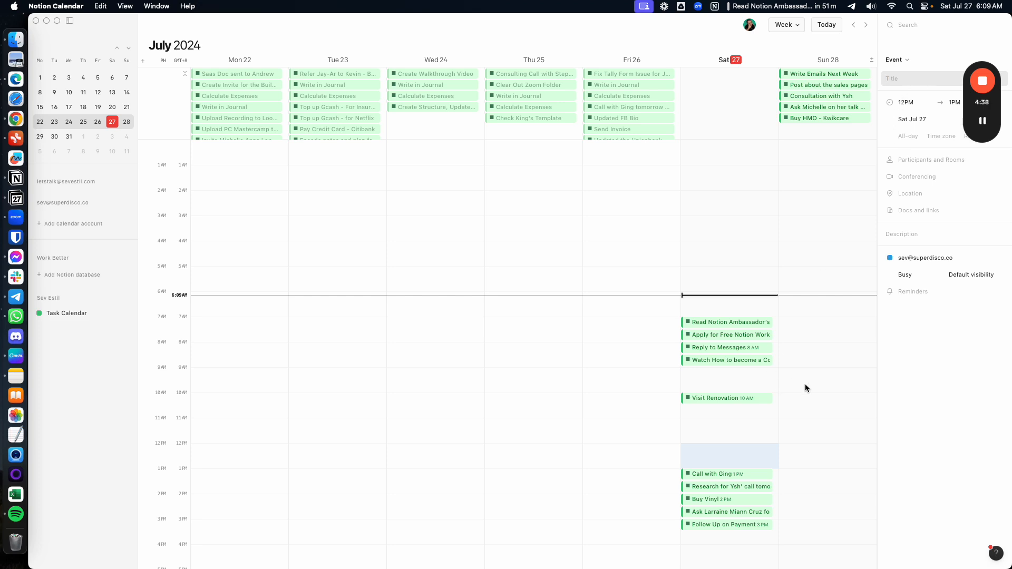
key("Escape")
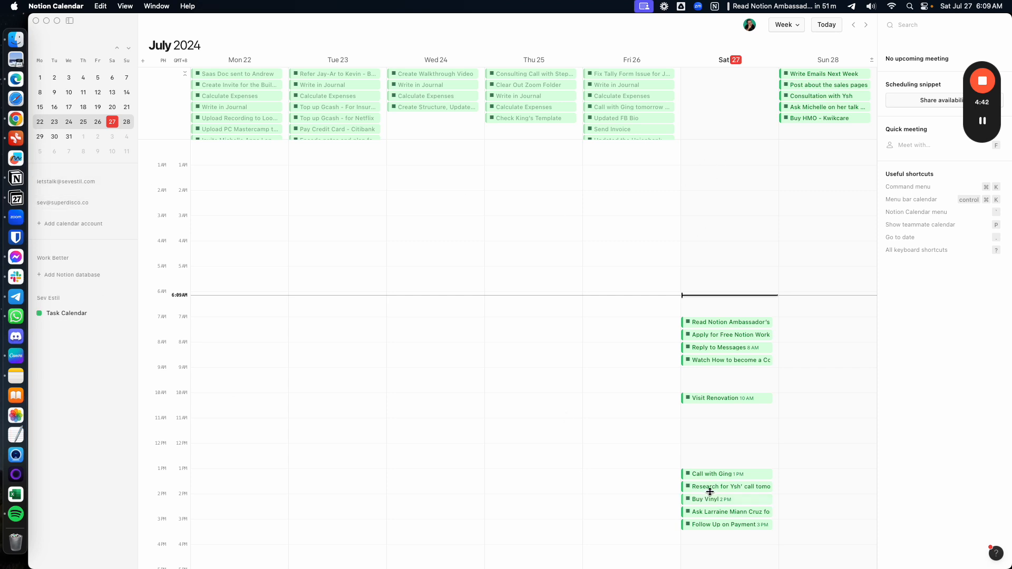
left_click(728, 399)
right_click(728, 400)
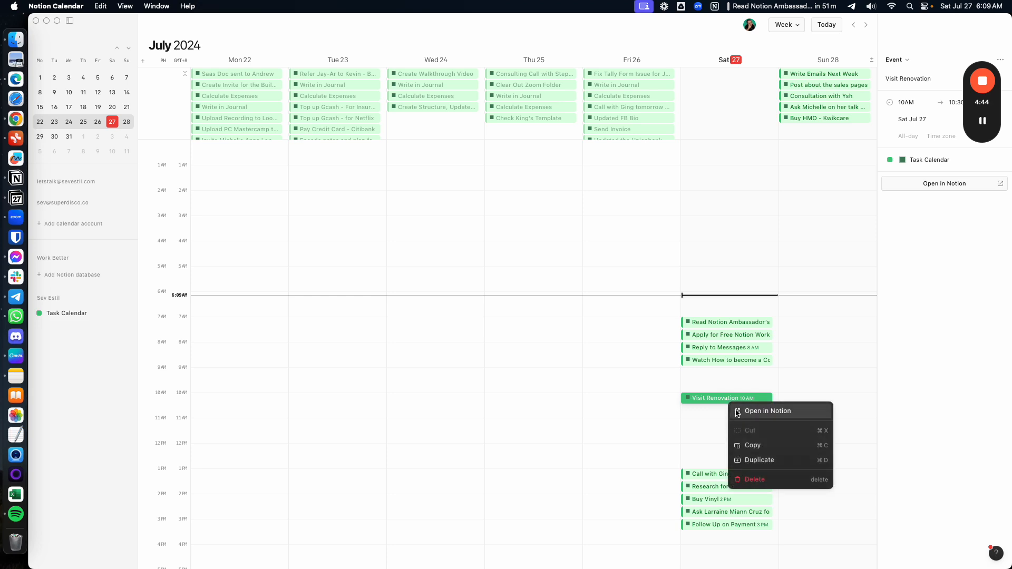
left_click(757, 461)
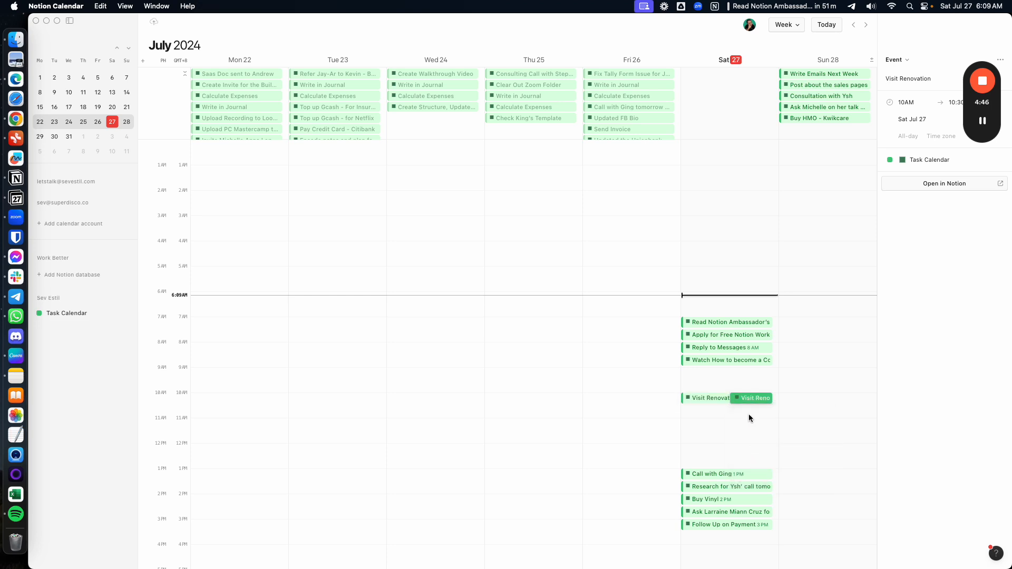
left_click(741, 448)
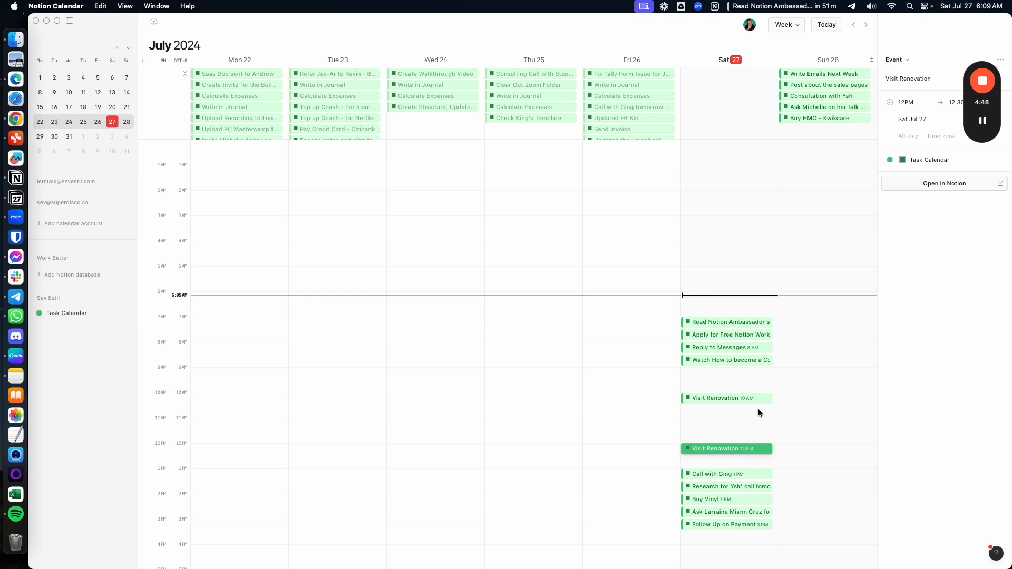
Rename the 12 PM copy of Visit Renovation as Lunch Time and extend it to 1 PM.
left_click_drag(941, 79, 884, 79)
left_click_drag(986, 42, 982, 229)
left_click(937, 78)
key("super+a")
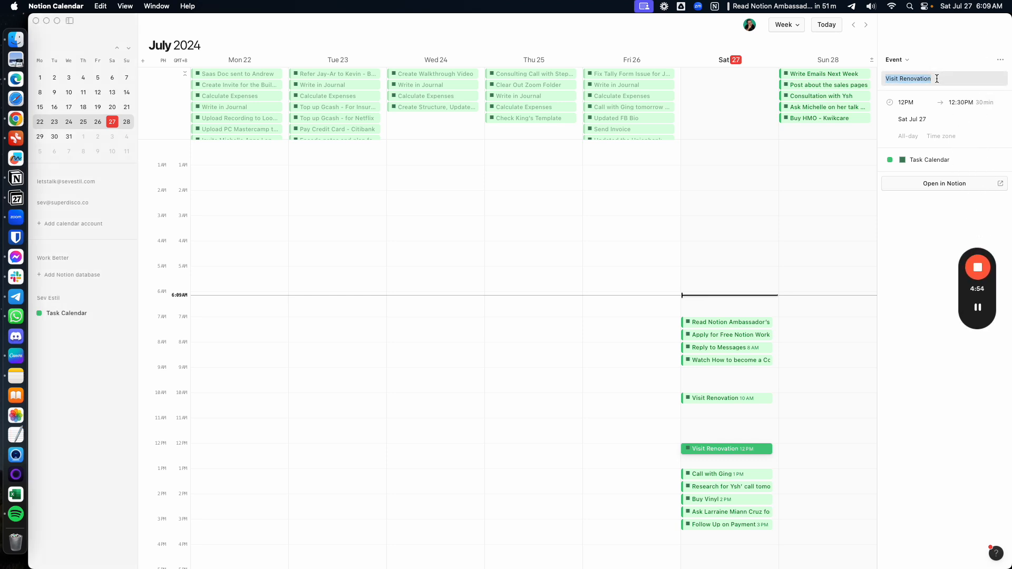
type("Lunch Time")
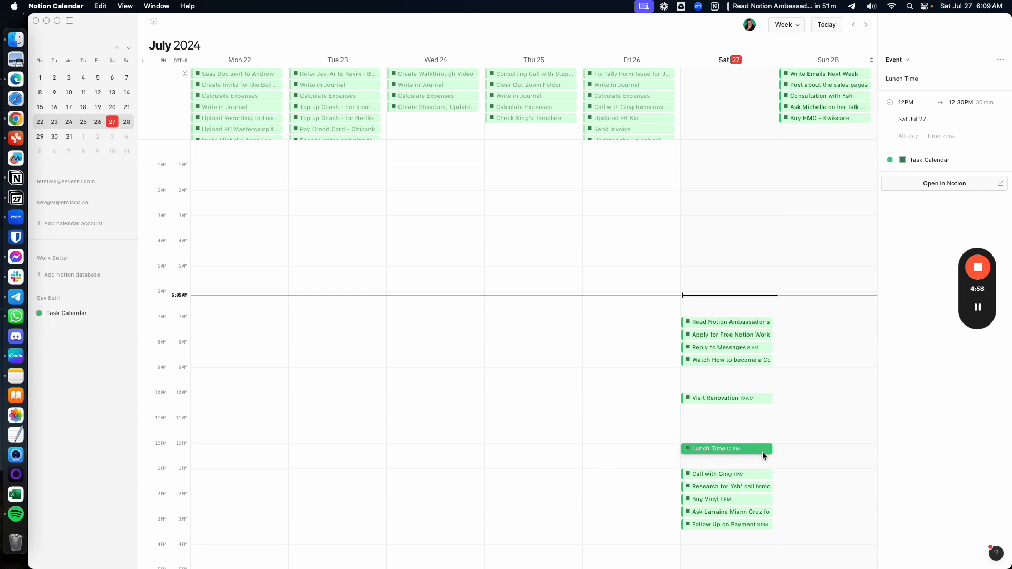
left_click_drag(763, 451, 761, 465)
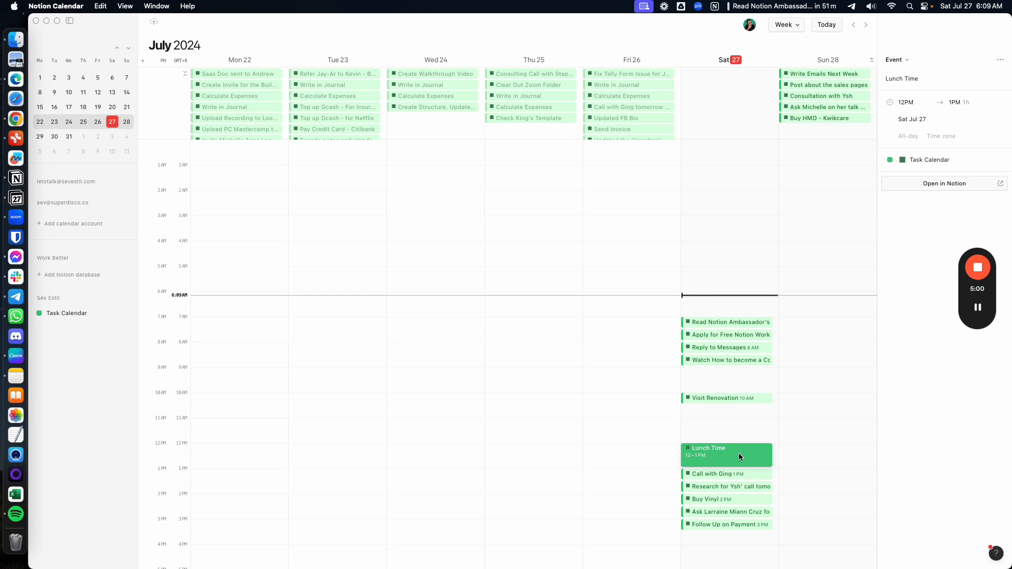
Duplicate the Lunch Time block, place the copy at 9 AM to 10 AM, and rename it Breakfast Time.
right_click(739, 457)
left_click(765, 513)
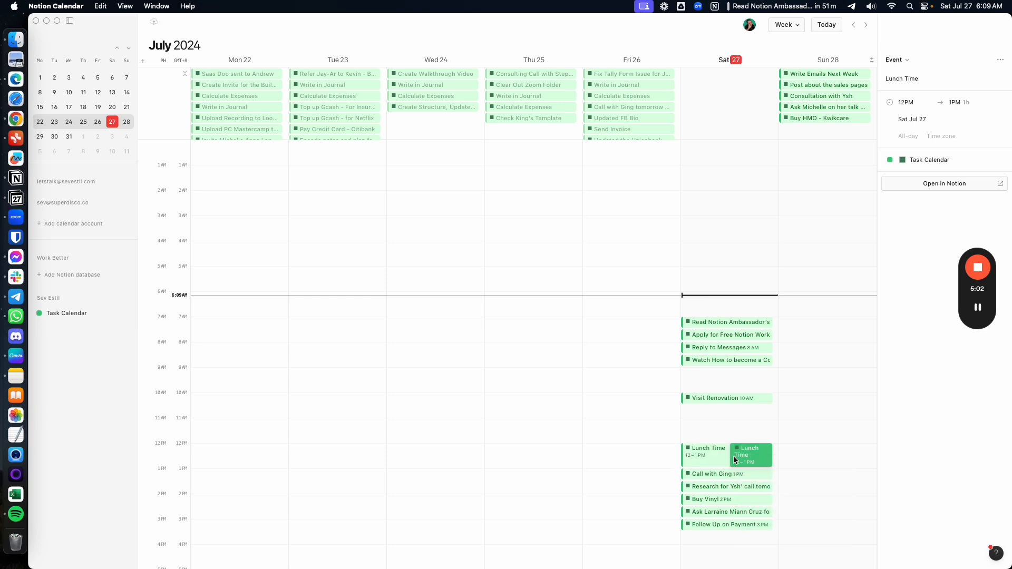
left_click_drag(733, 456, 745, 386)
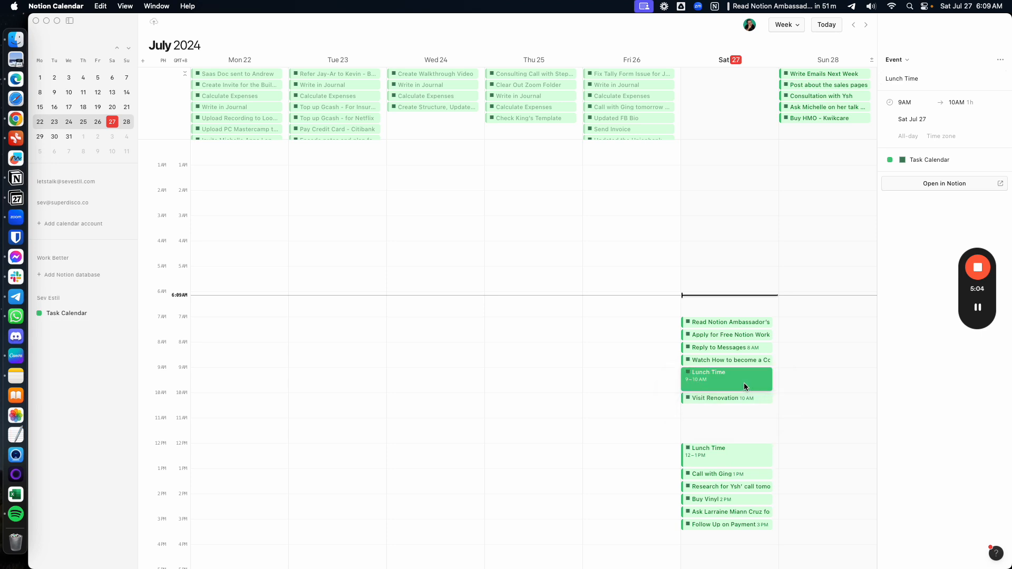
double_click(894, 79)
type("Bre")
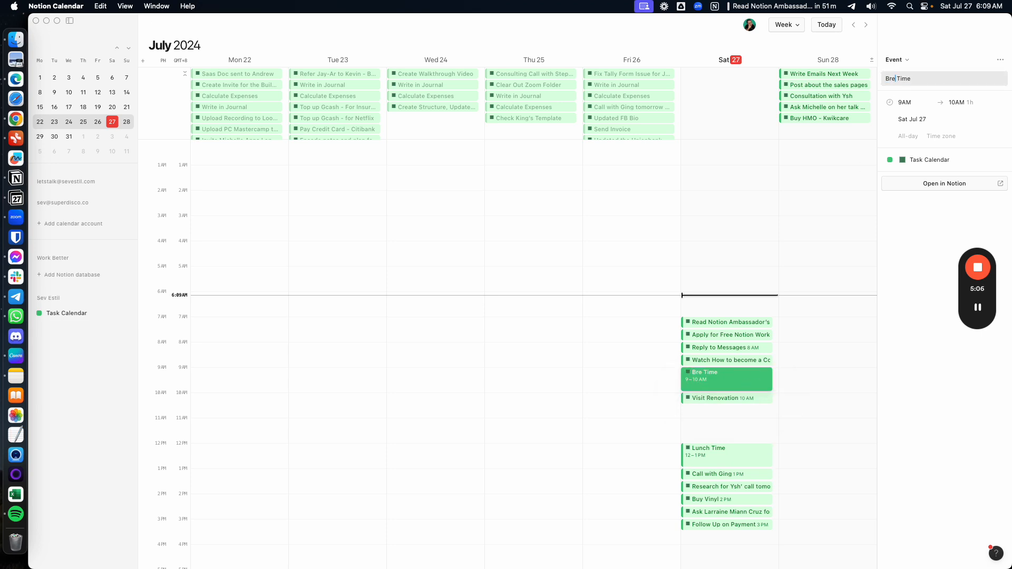
type("akfast")
key("Escape")
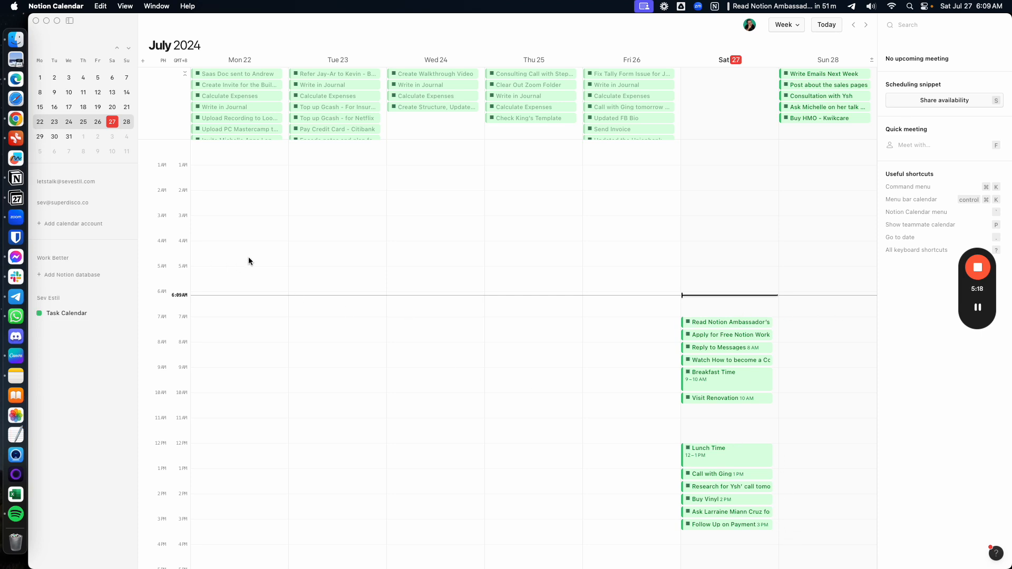
Switch to Notion and widen the Date column of the Tasks section's Today view to show full time ranges.
left_click(16, 178)
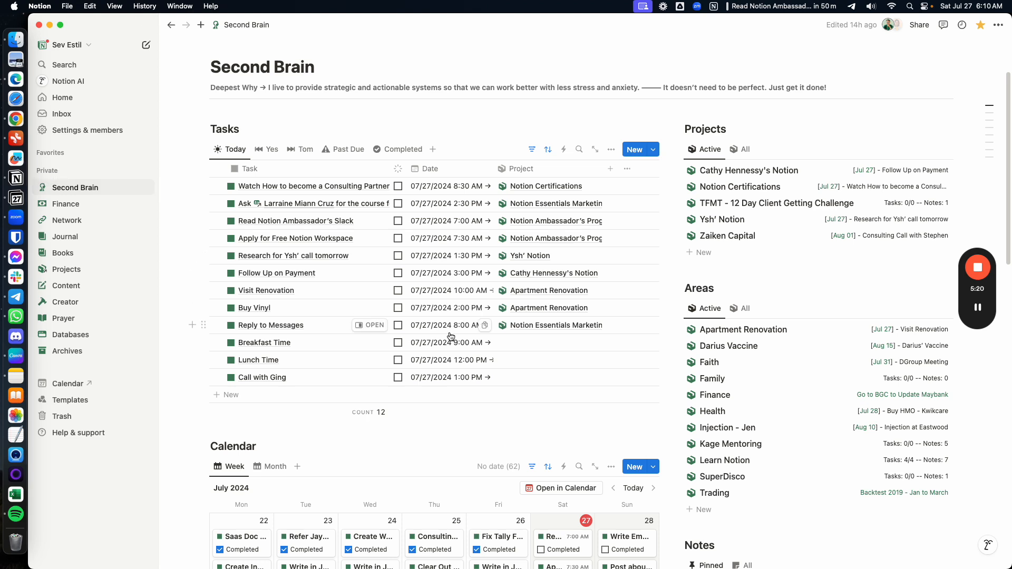
left_click_drag(494, 169, 536, 172)
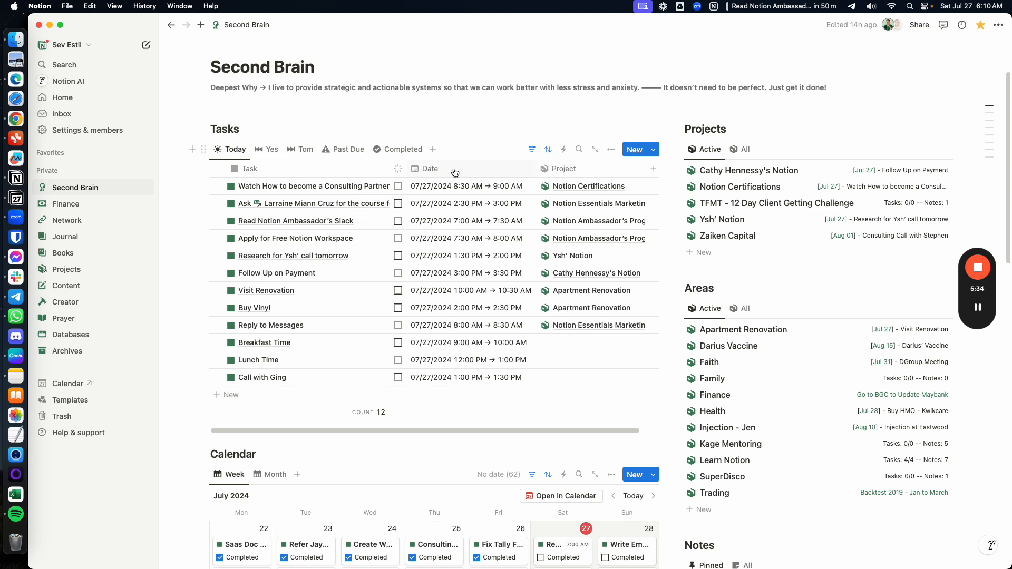
Add an ascending Date sort to the Tasks section's Today view, below the existing Completed sort.
left_click(548, 151)
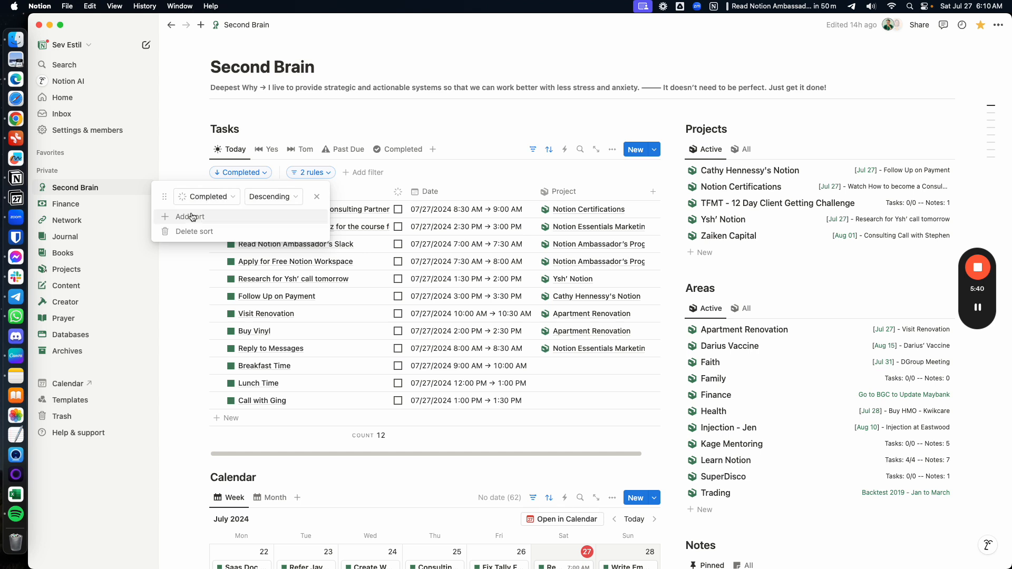
left_click(211, 221)
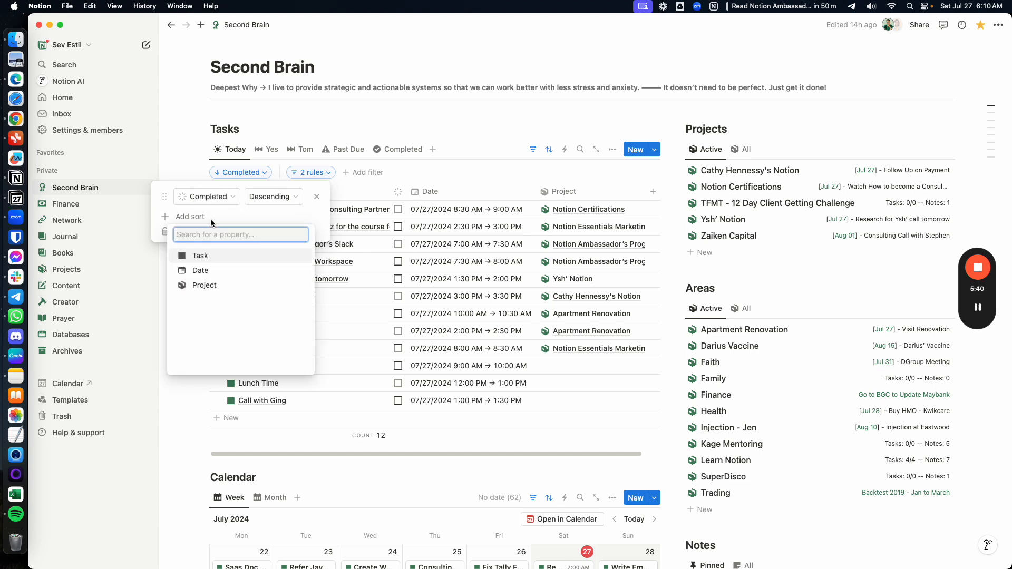
left_click(223, 276)
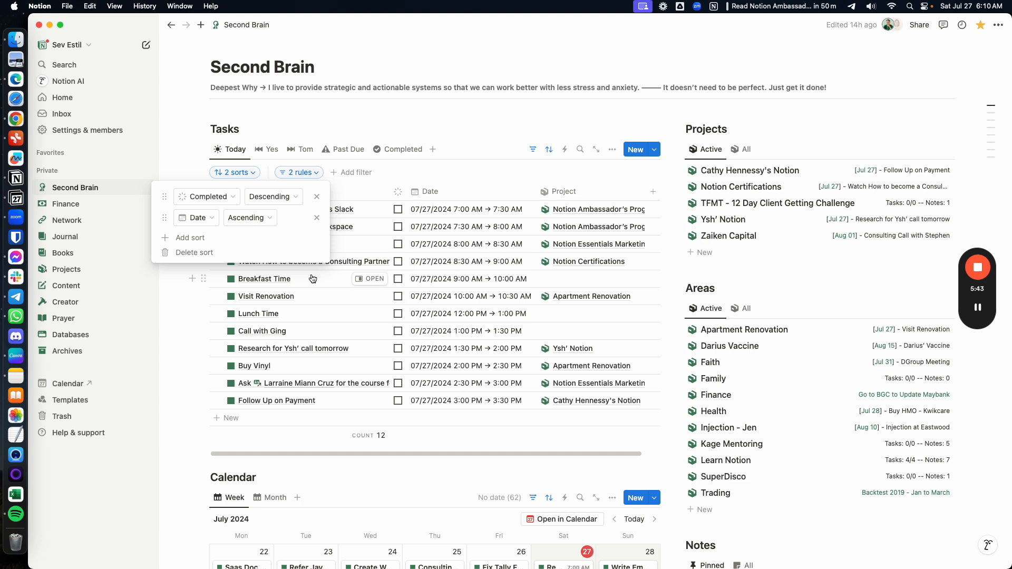
left_click(549, 150)
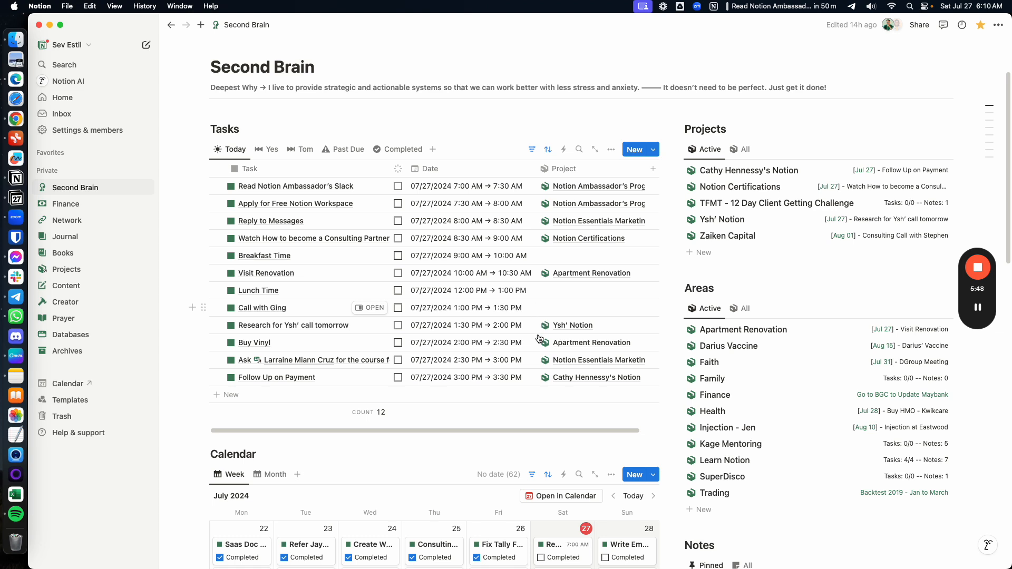
Compare the task times in Notion's Today view with Saturday's blocks in Notion Calendar.
left_click(424, 257)
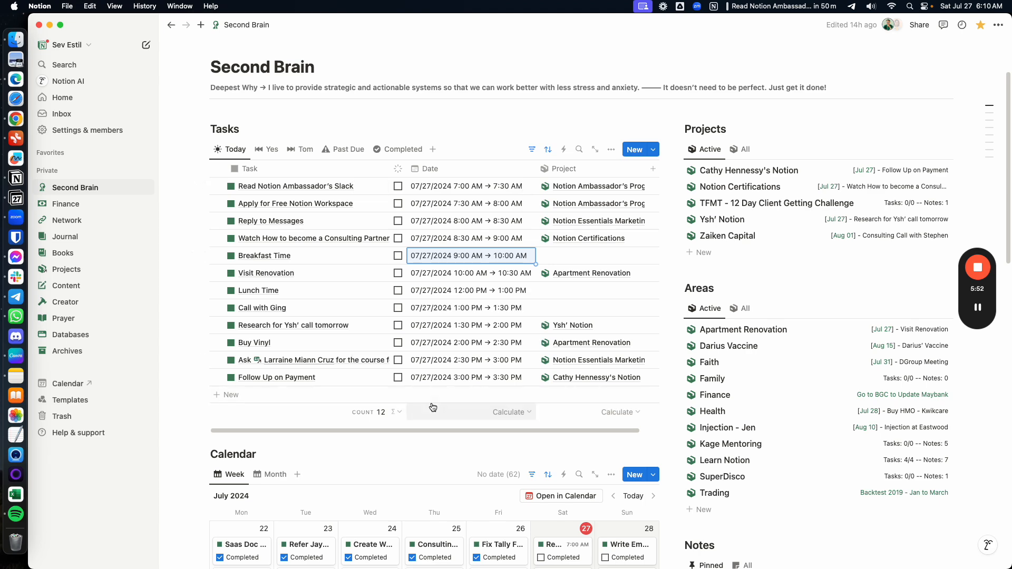
key("super+Tab")
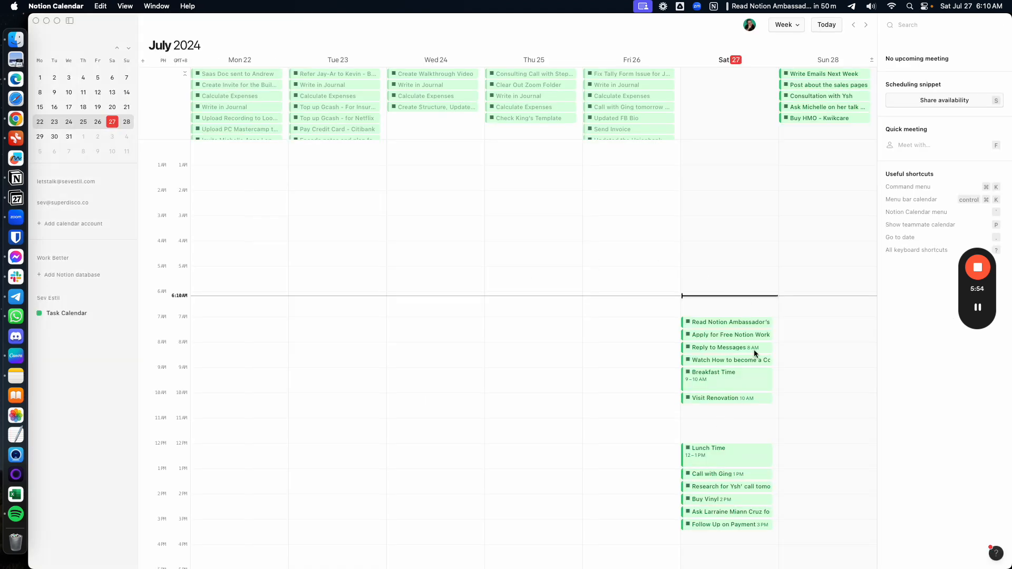
key("super+Tab")
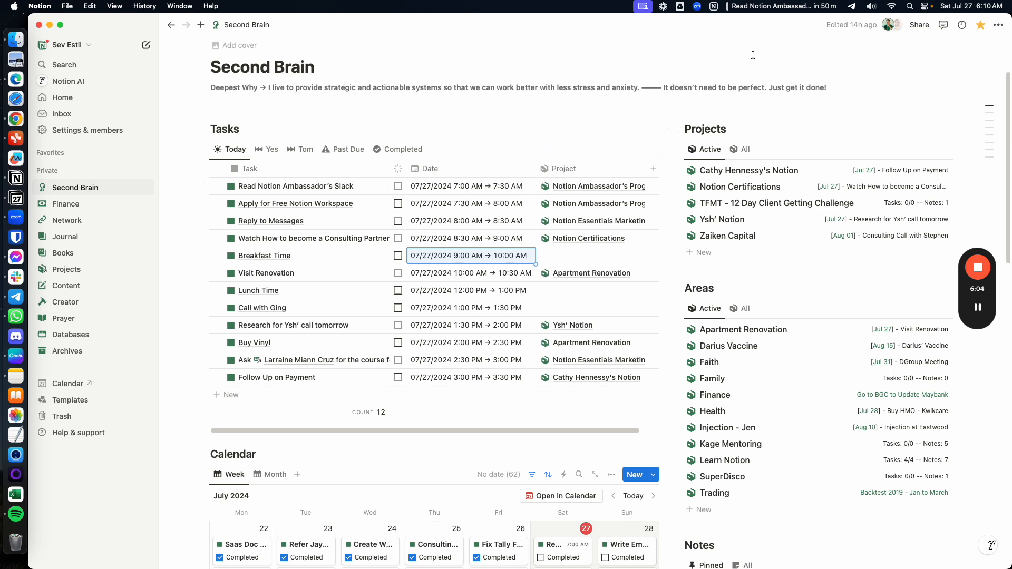
View Notion Calendar's quick agenda of today's tasks from Notion, and again after switching to Chrome.
left_click(763, 6)
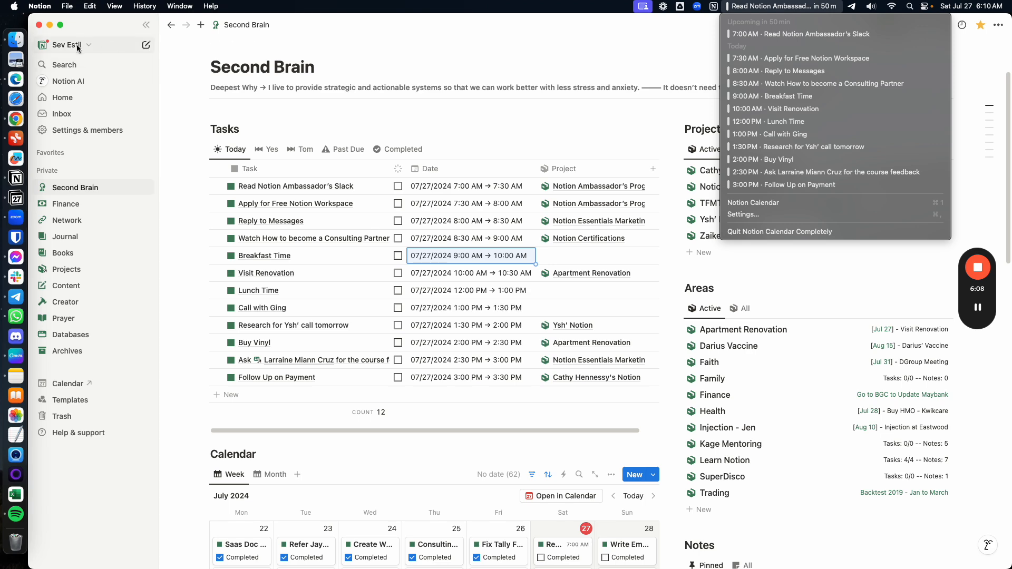
left_click(16, 118)
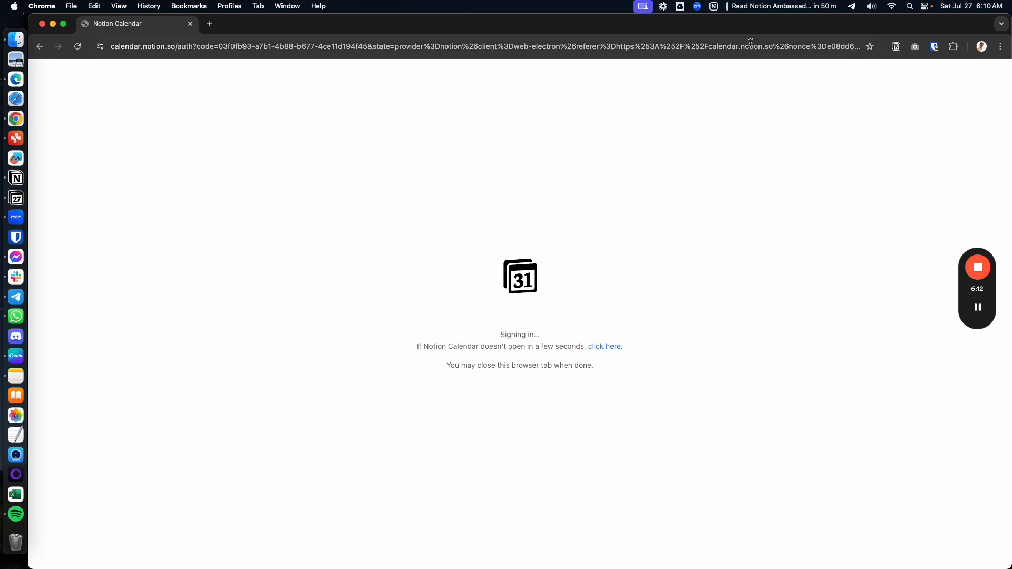
left_click(773, 10)
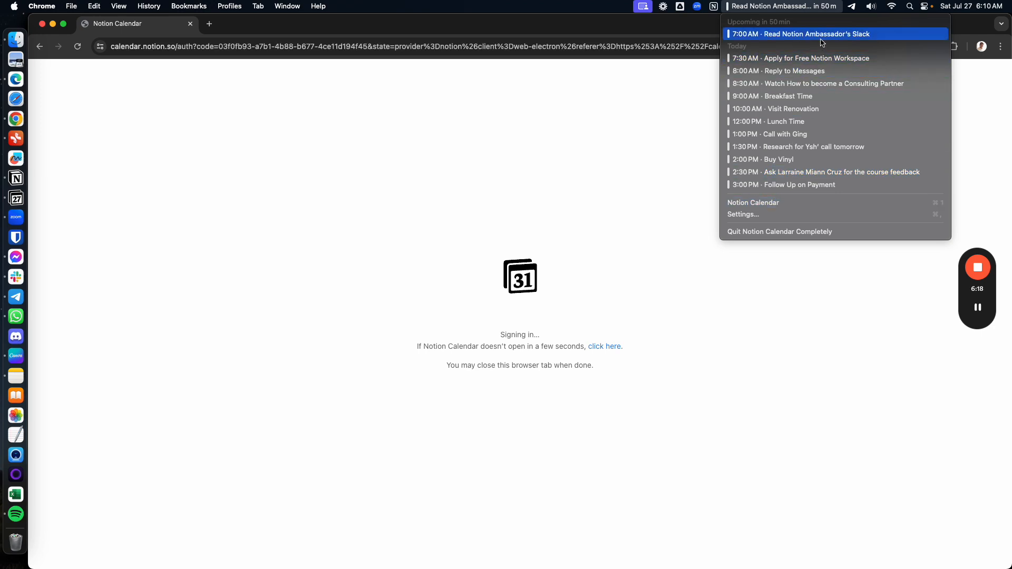
left_click(697, 152)
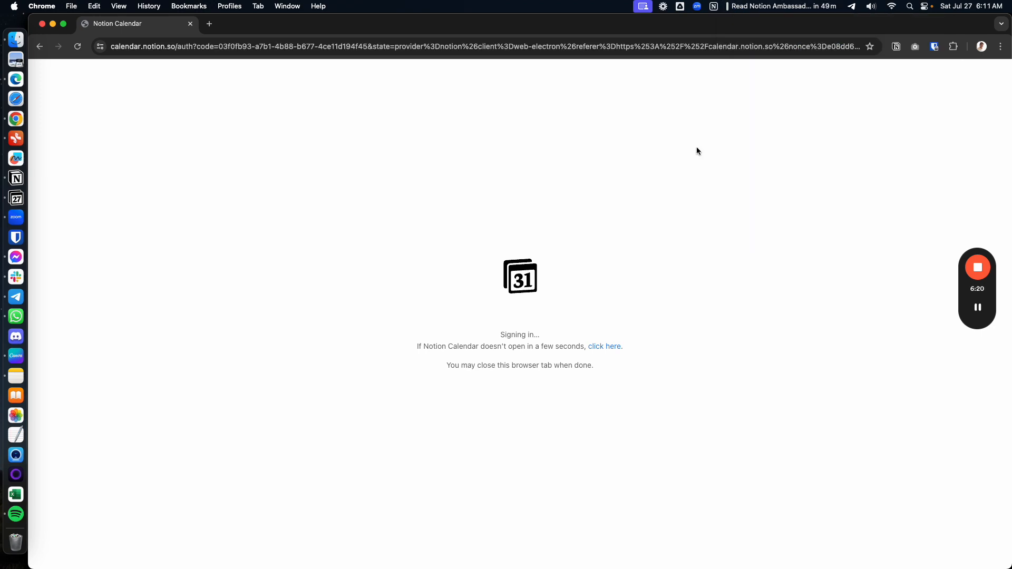